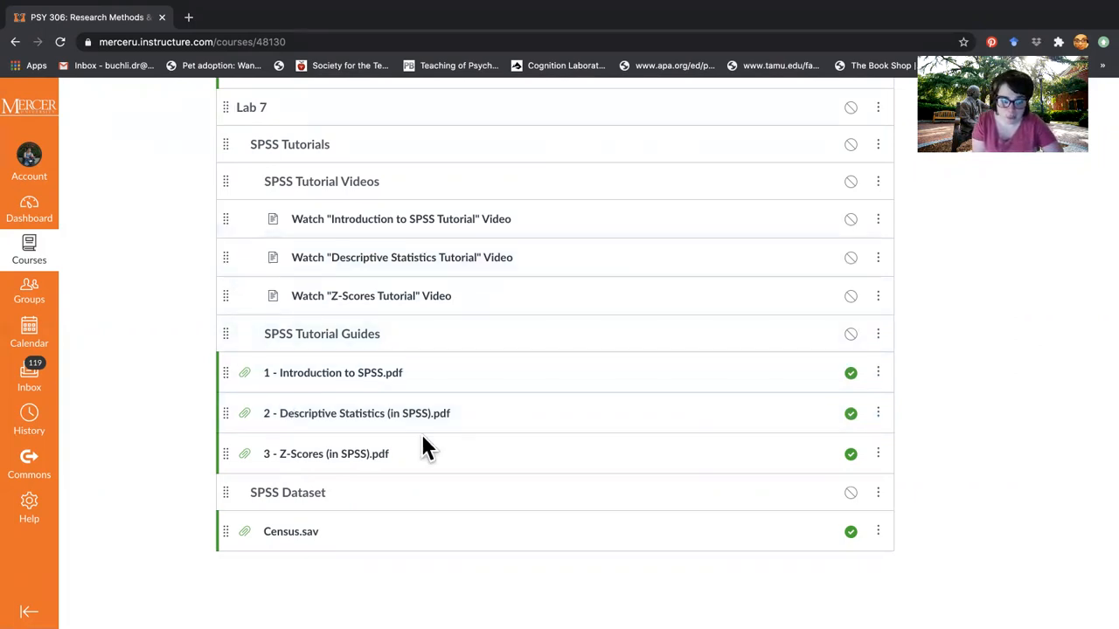
Step: Switch to the minimized Introduction to SPSS PDF in Preview and read its sections on variables in full screen
mouse_move(584, 627)
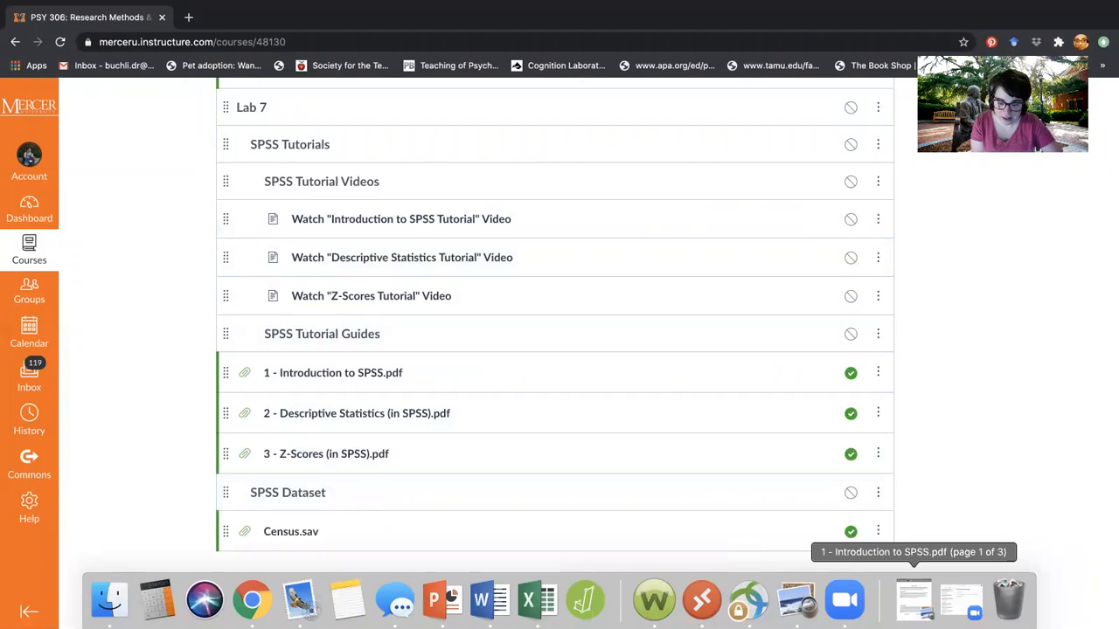
left_click(912, 601)
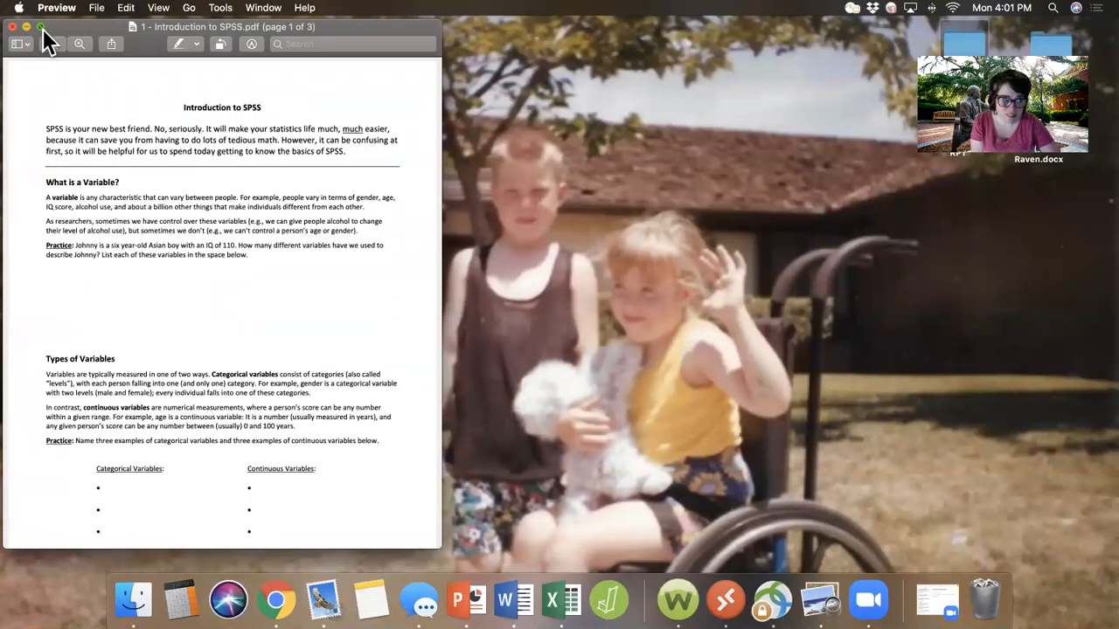
left_click(42, 30)
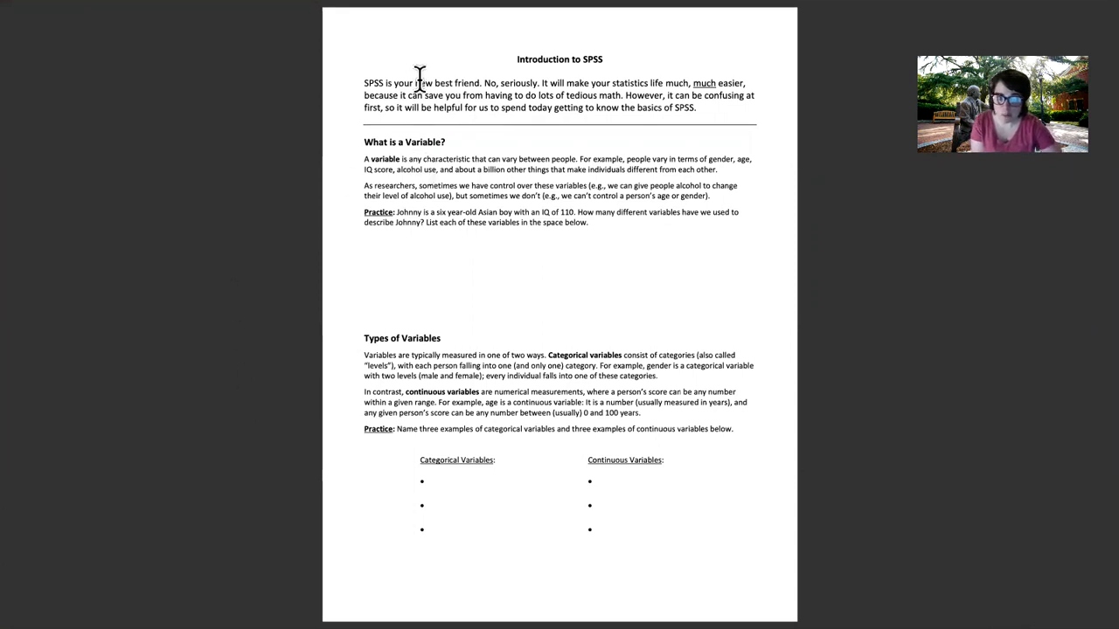
scroll(420, 237, "down", 1)
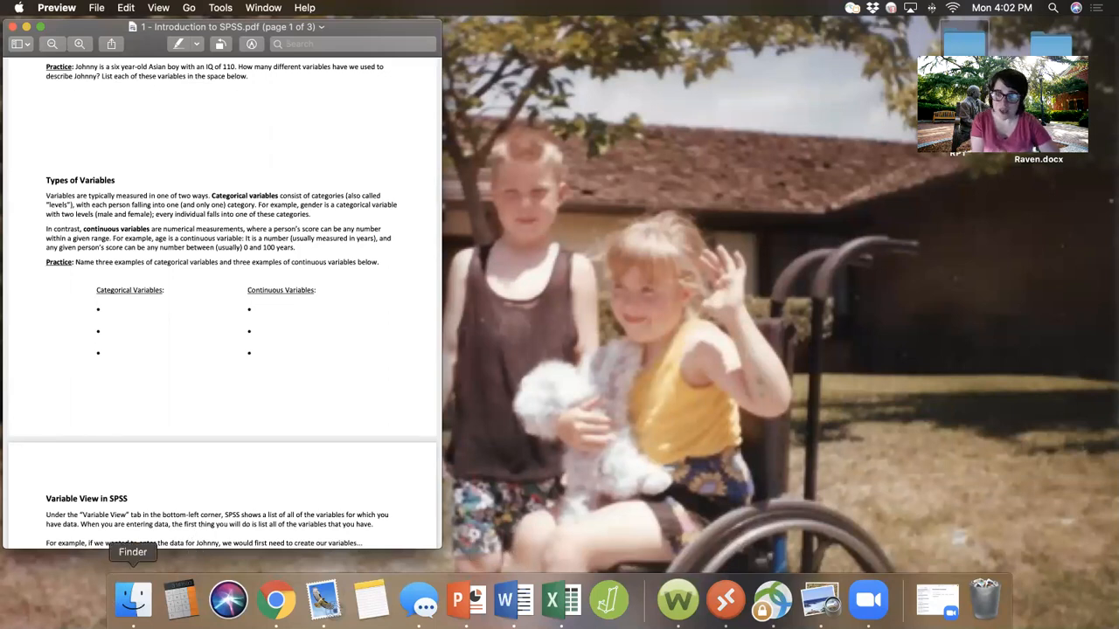
Step: Switch to Finder and launch SPSS Statistics from the IBM SPSS Statistics 27 folder in Applications
left_click(132, 600)
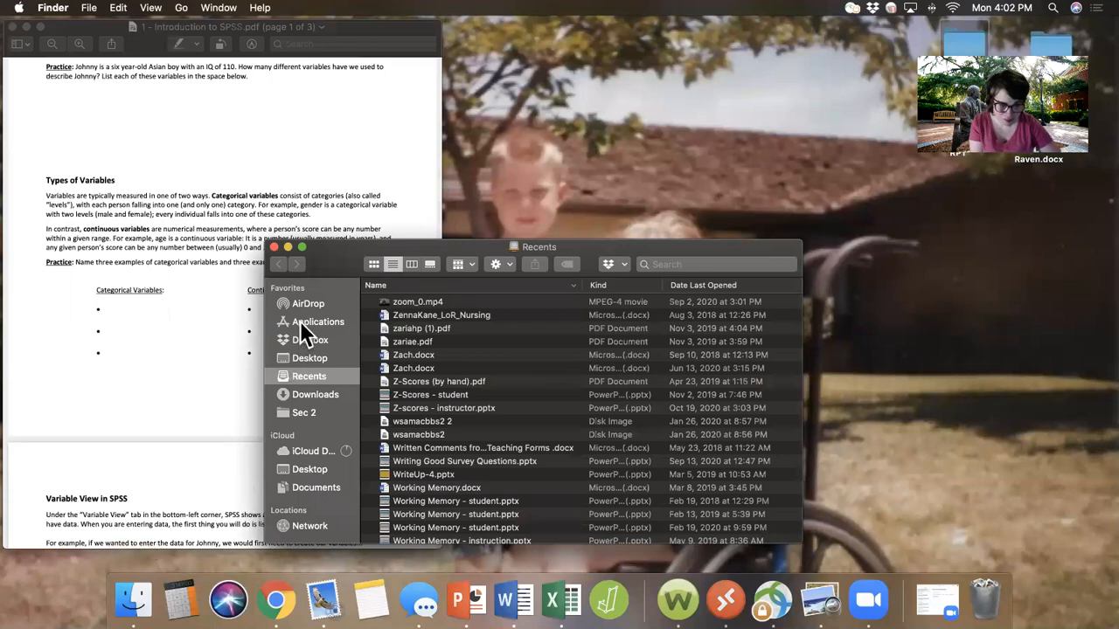
left_click(300, 322)
scroll(368, 381, "down", 3)
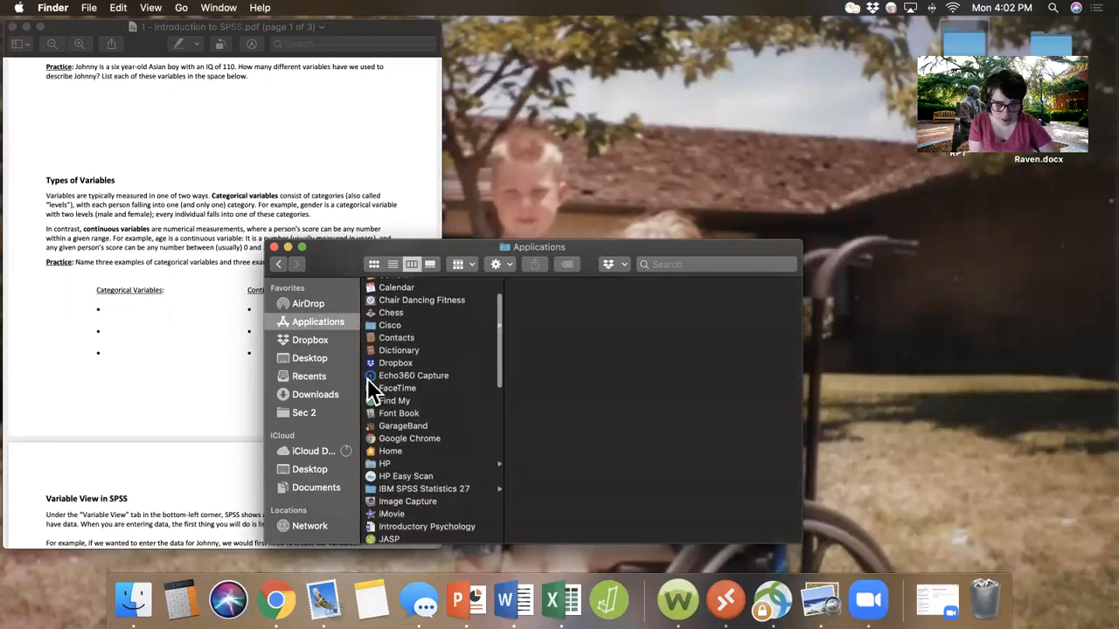
left_click(390, 450)
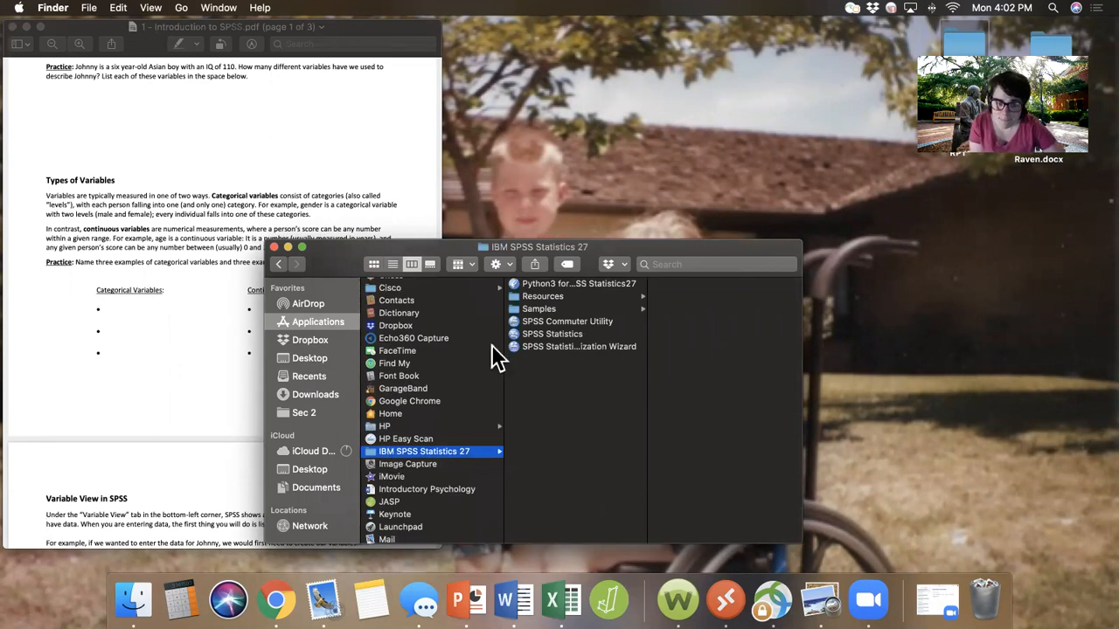
double_click(537, 334)
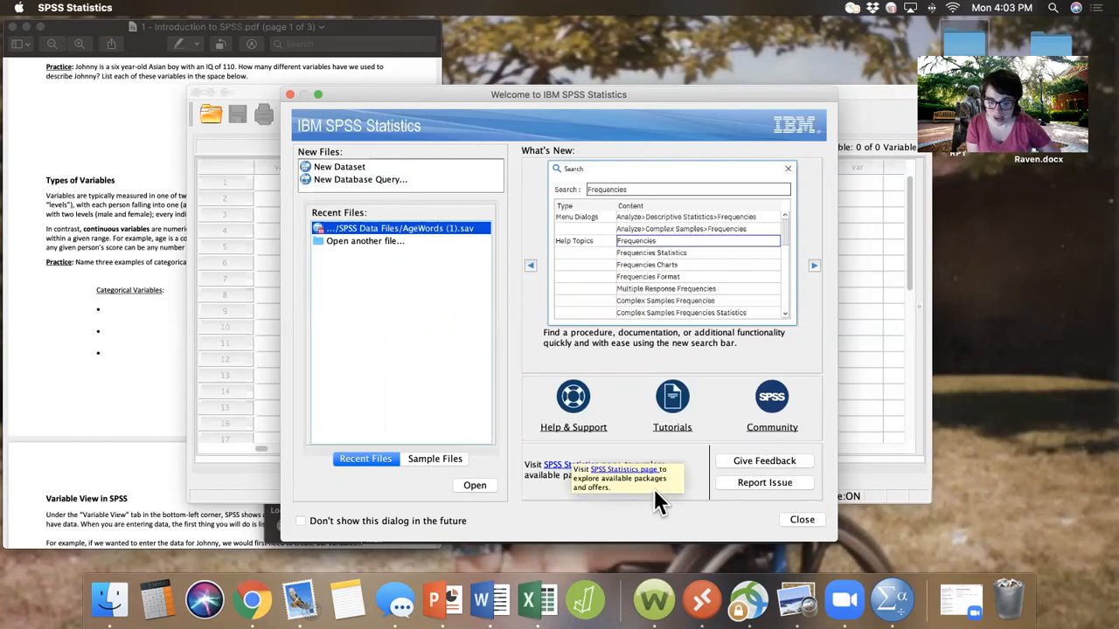
Step: Dismiss the welcome dialog and show the empty dataset's Variable View in an enlarged Data Editor window
left_click(790, 522)
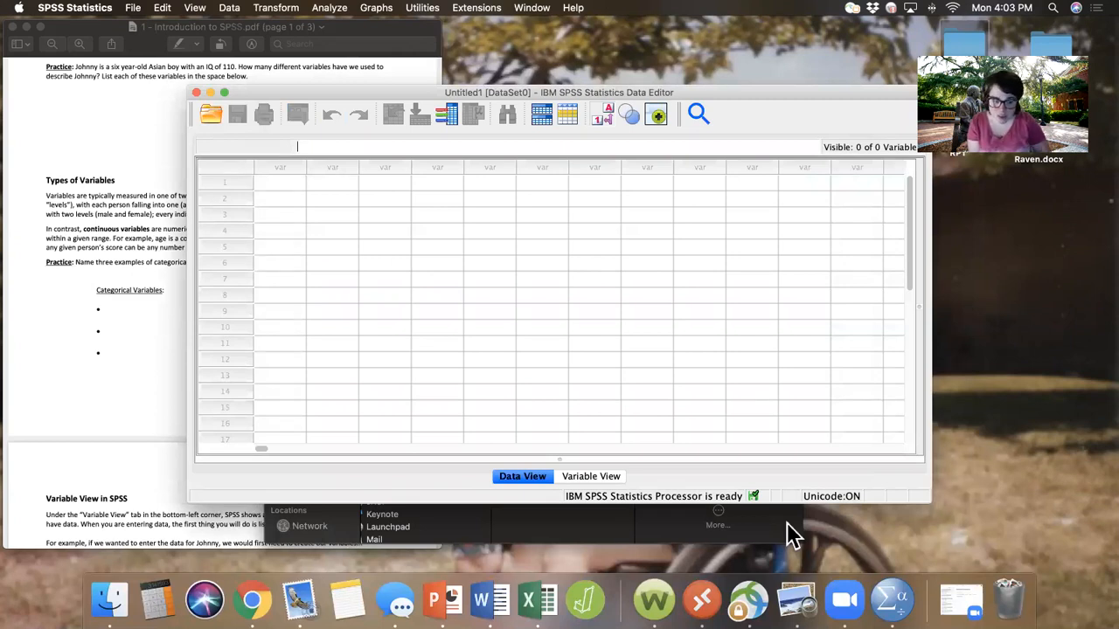
left_click(222, 93)
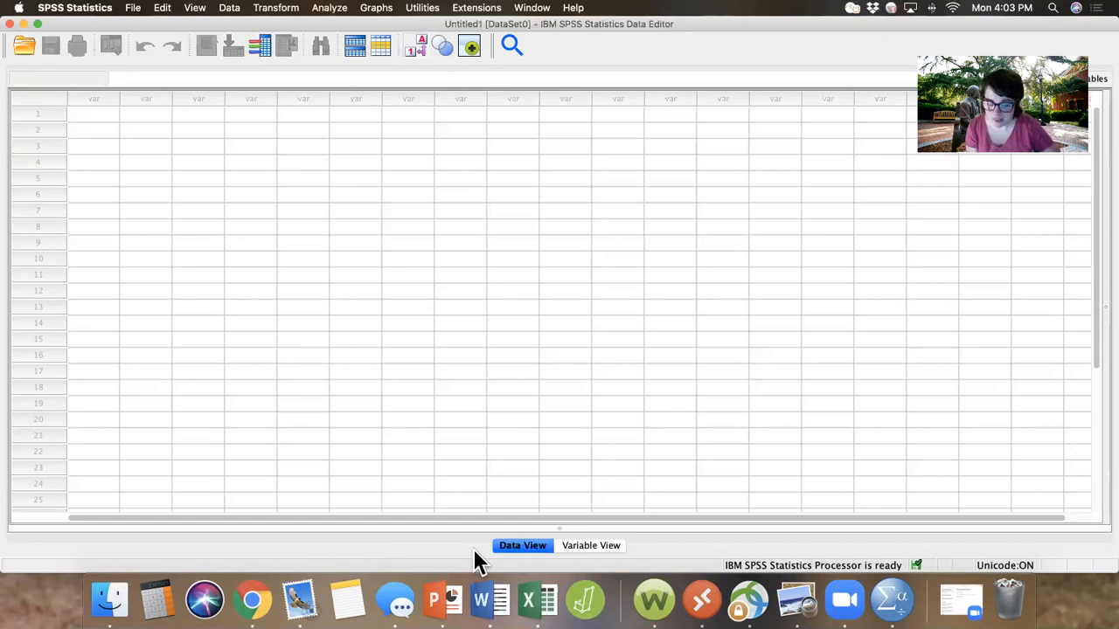
left_click(579, 547)
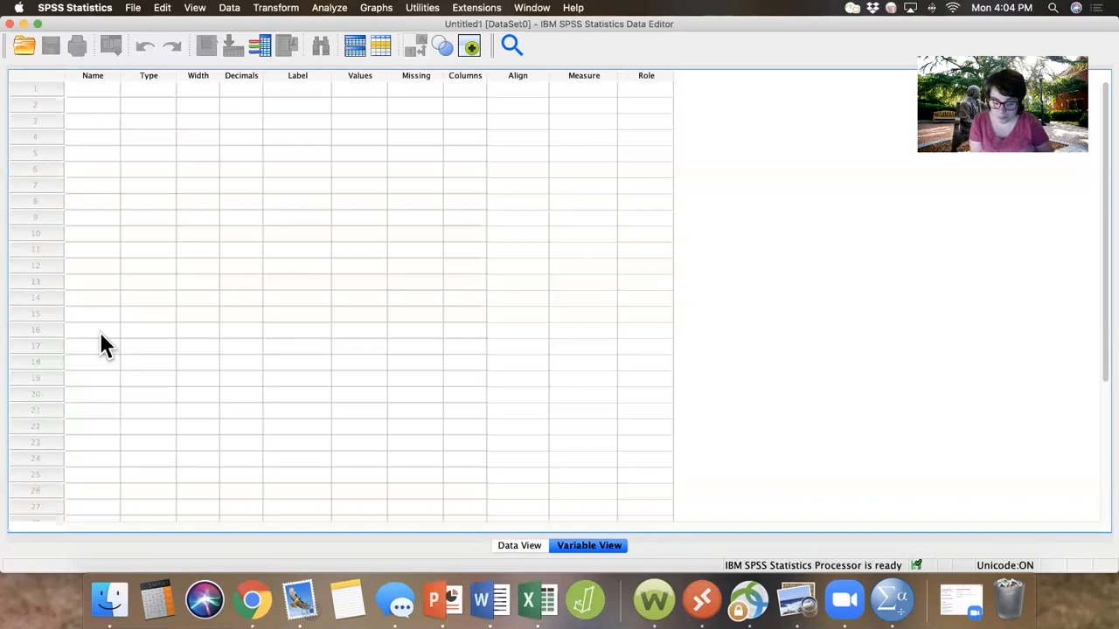
Step: Define four variables in the first four rows, named age, race, gender and IQ
left_click(84, 88)
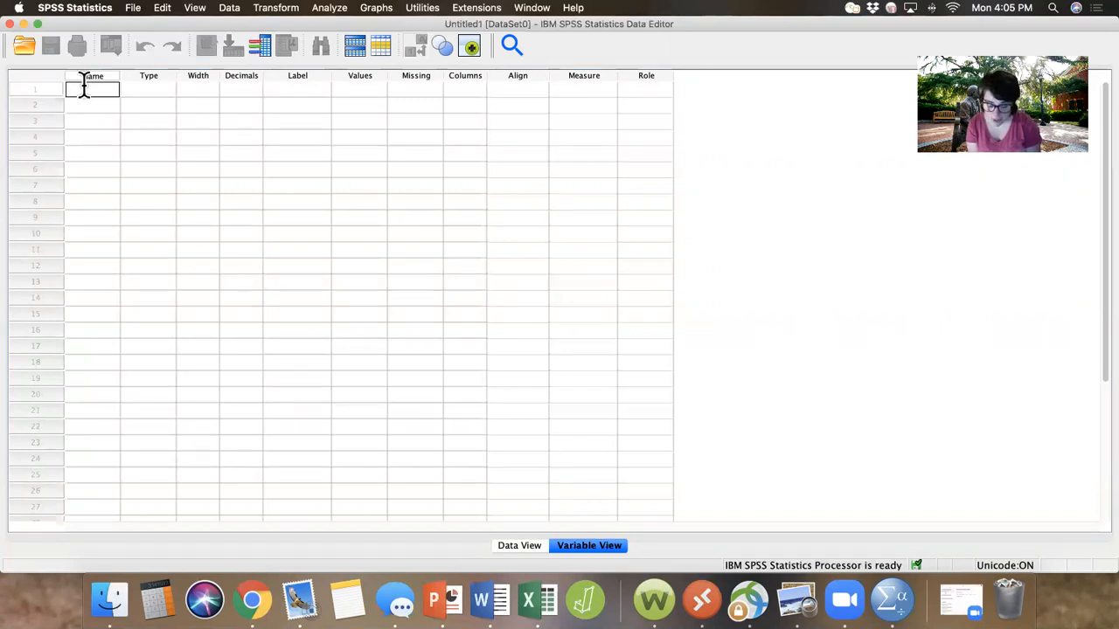
type("age")
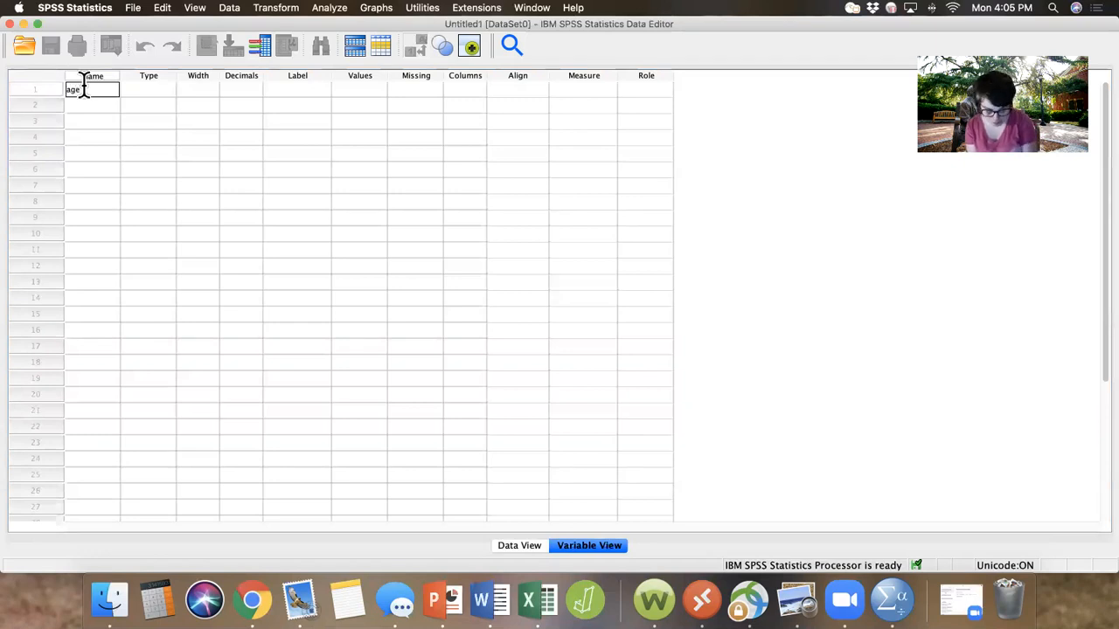
key("Return")
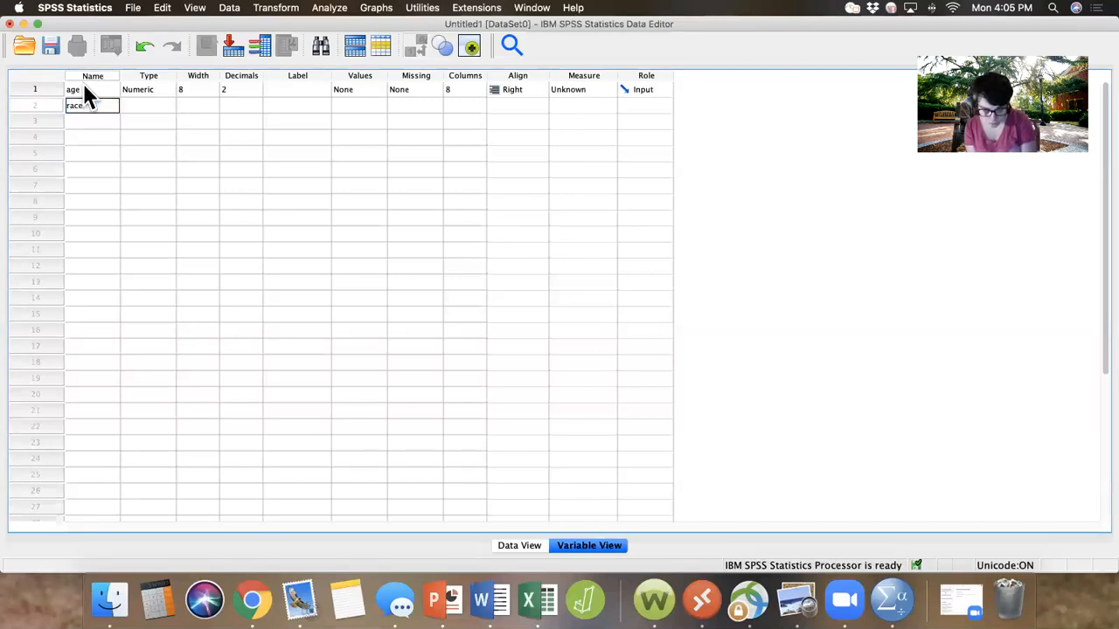
key("Return")
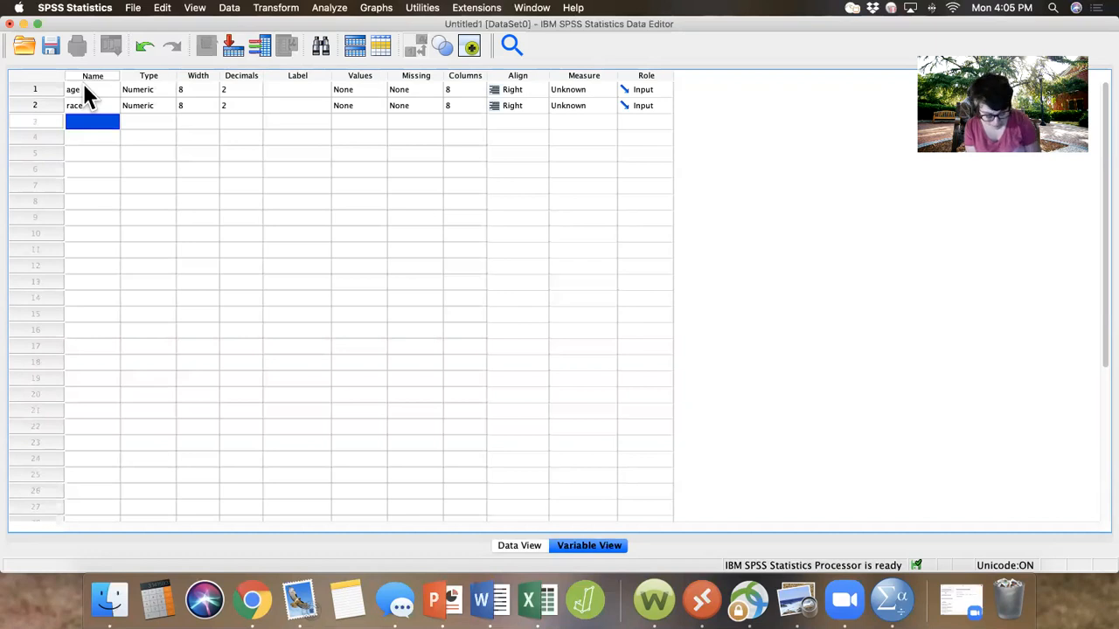
type("gender")
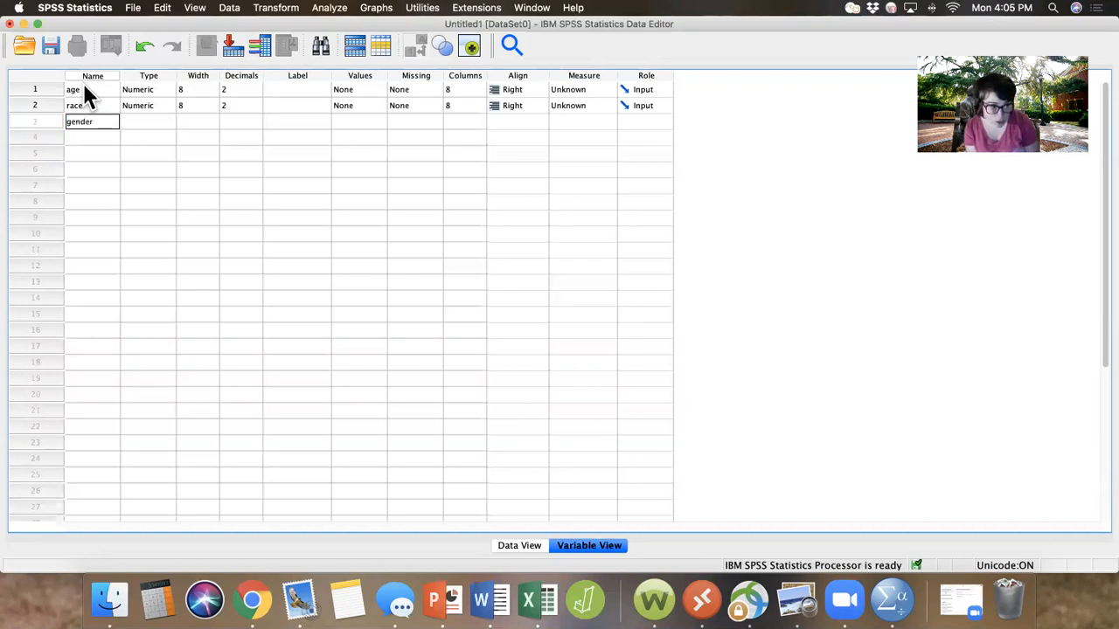
key("Return")
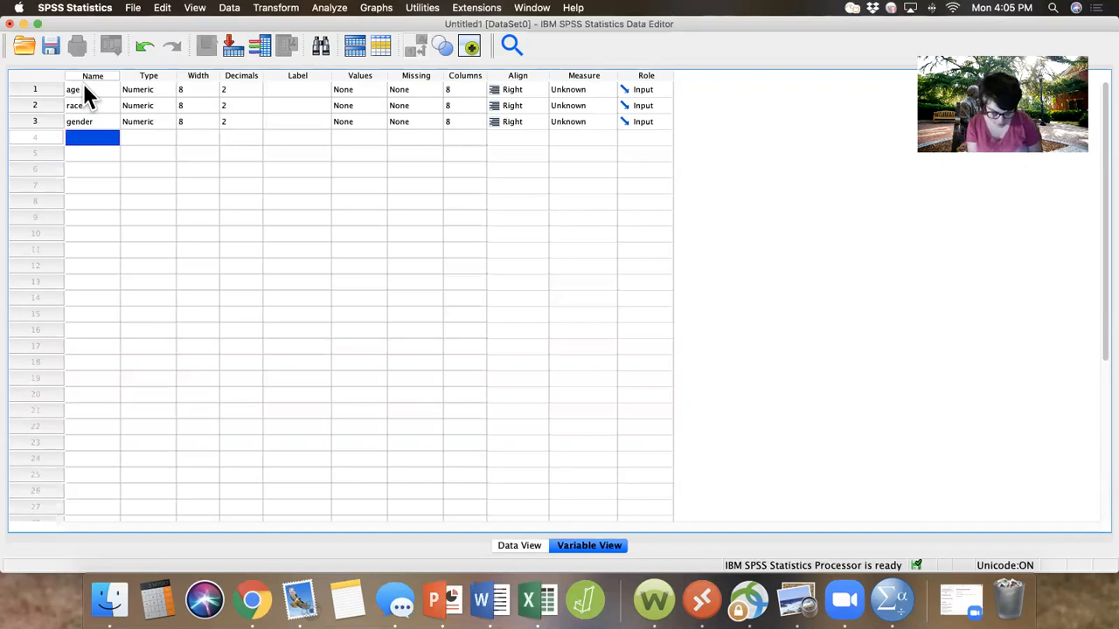
type("iQ")
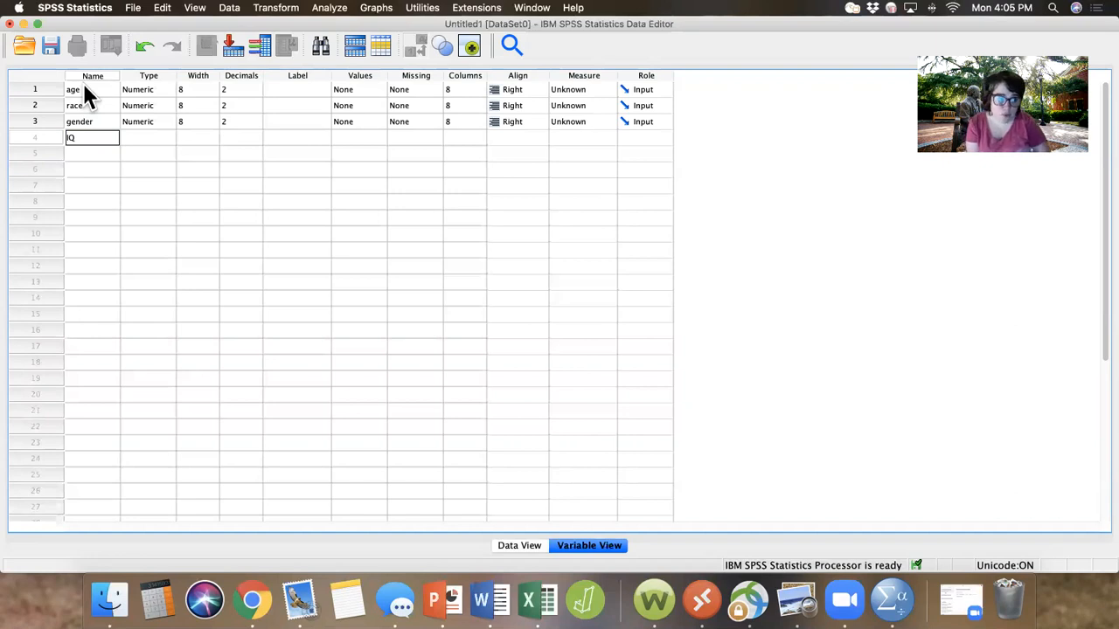
left_click(88, 183)
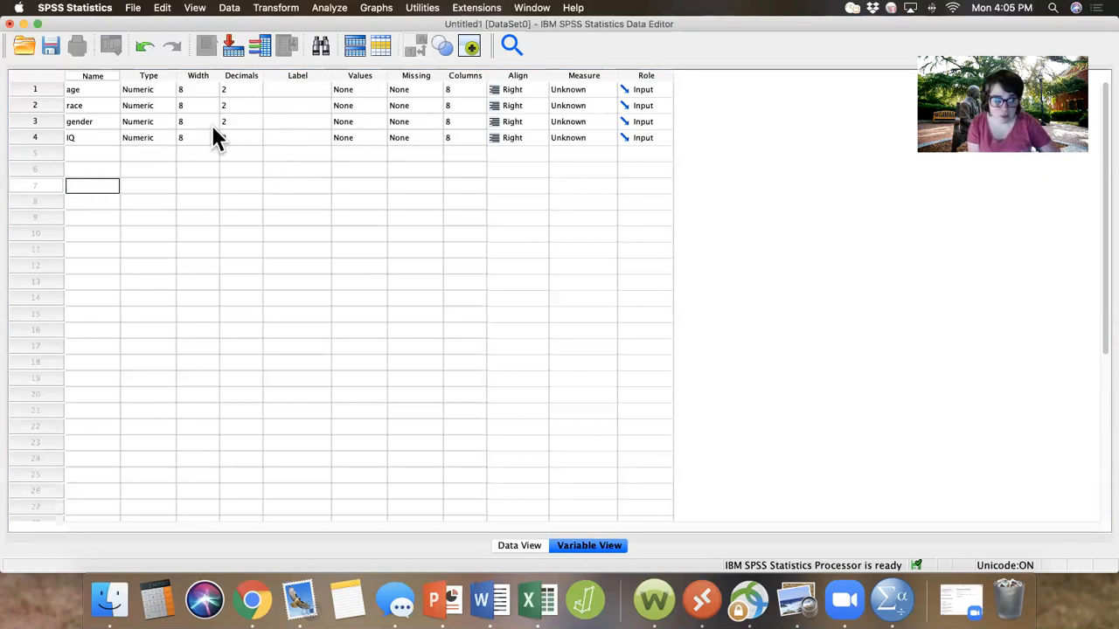
Step: Give the IQ variable the label "intelligence Score"
left_click(287, 137)
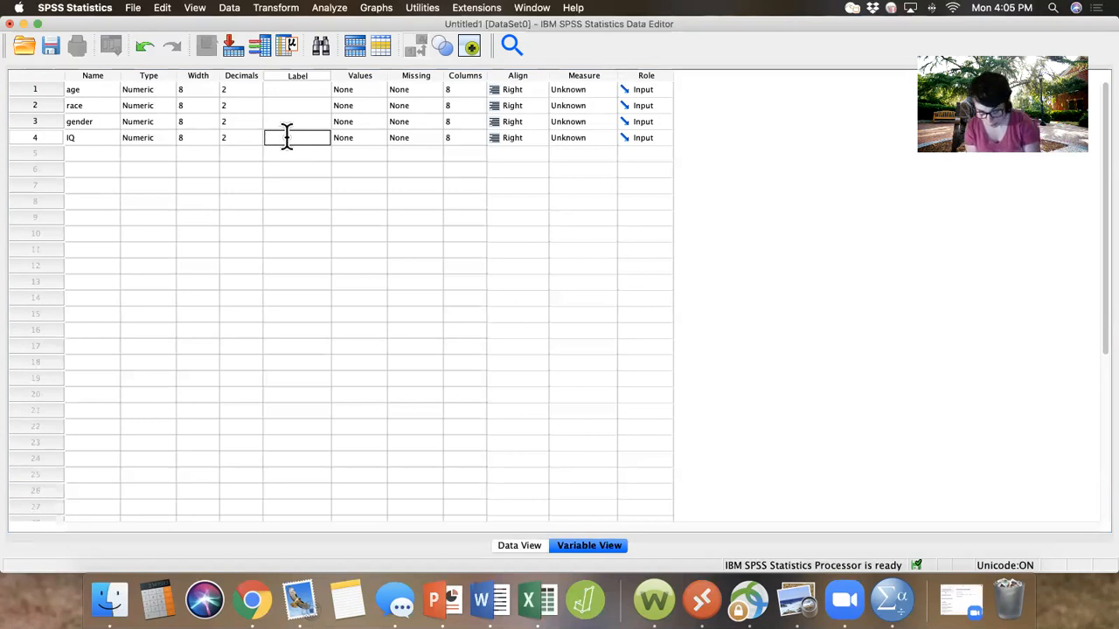
type("in")
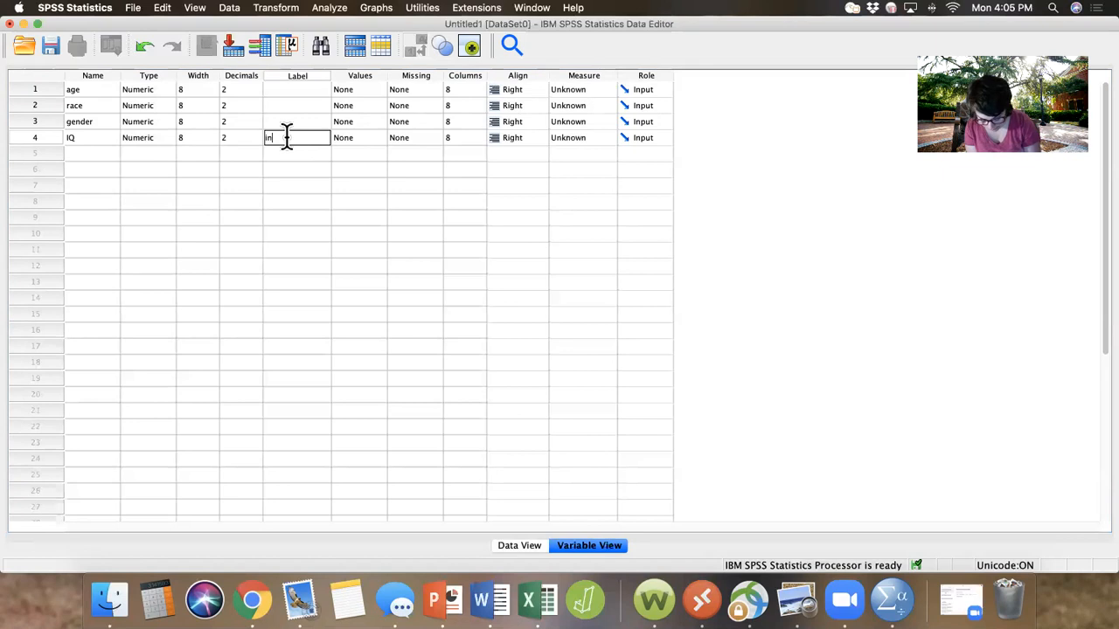
type("telligence")
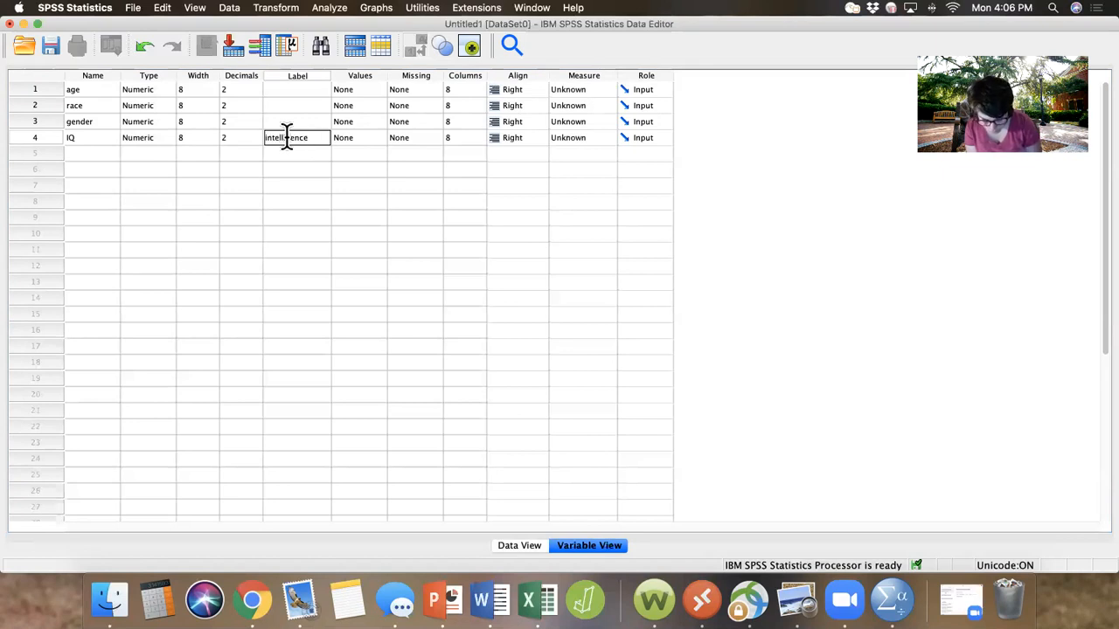
type(" Score")
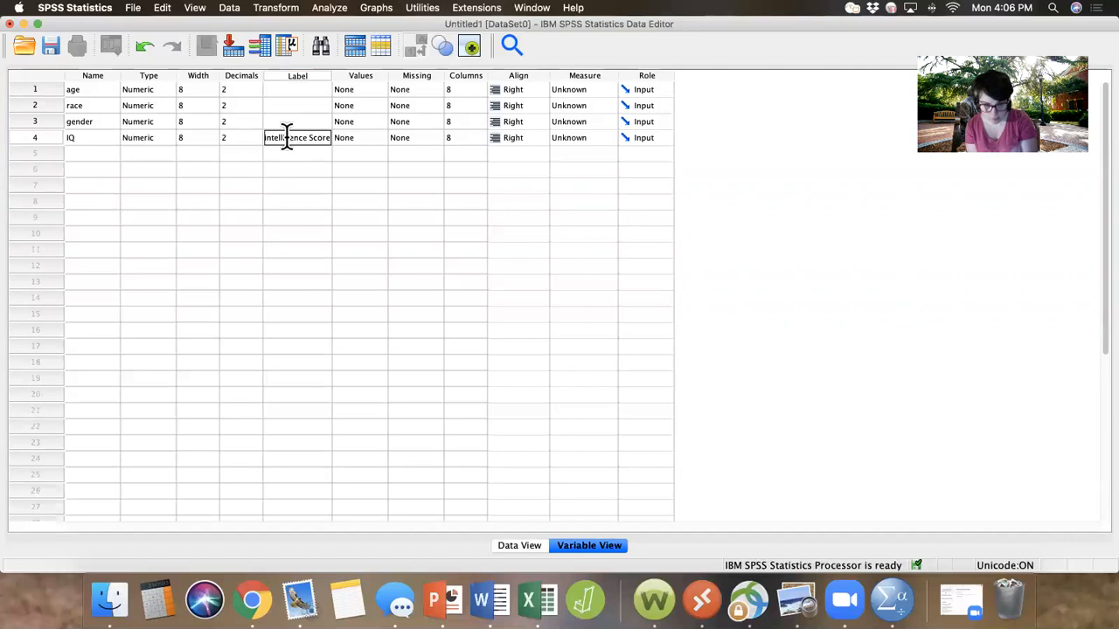
key("Return")
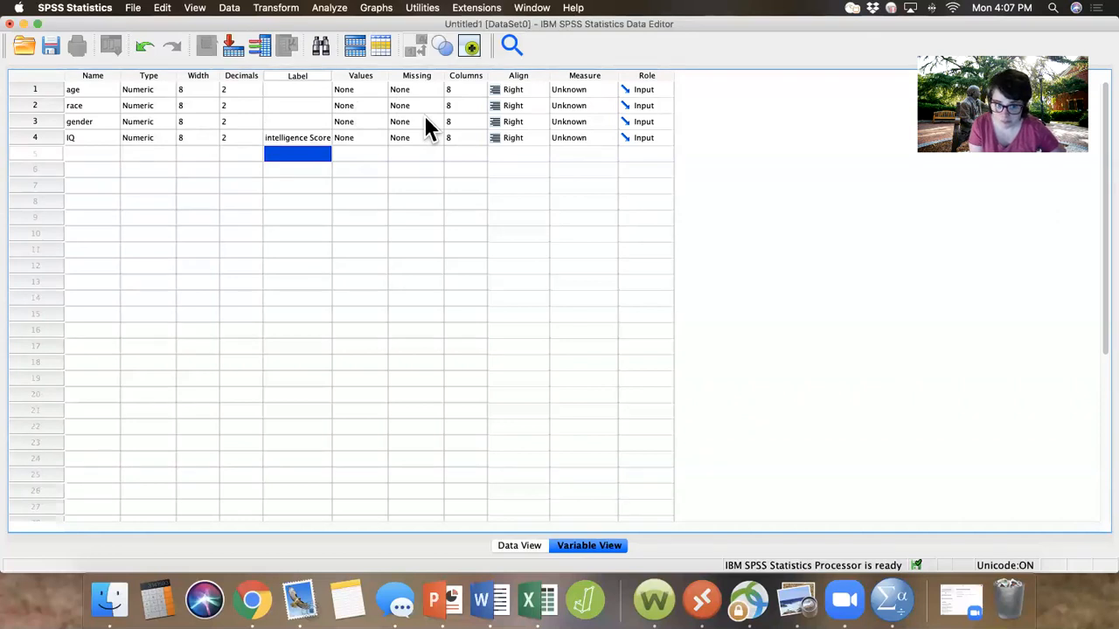
Step: Set the measurement level to Scale for age and IQ, and to Nominal for race and gender
left_click(567, 89)
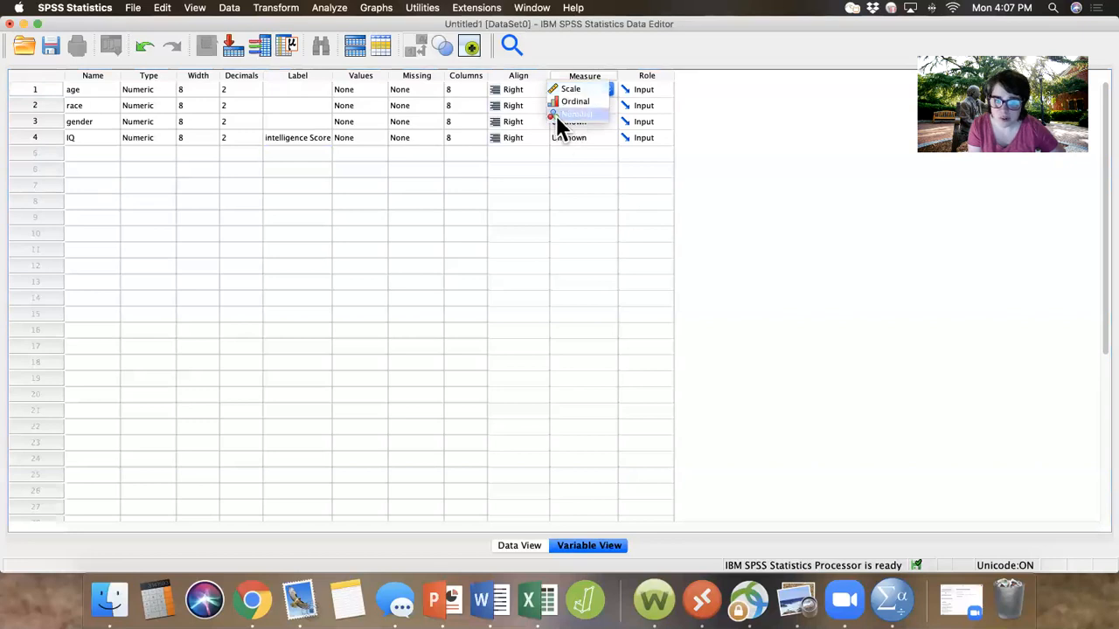
left_click(568, 102)
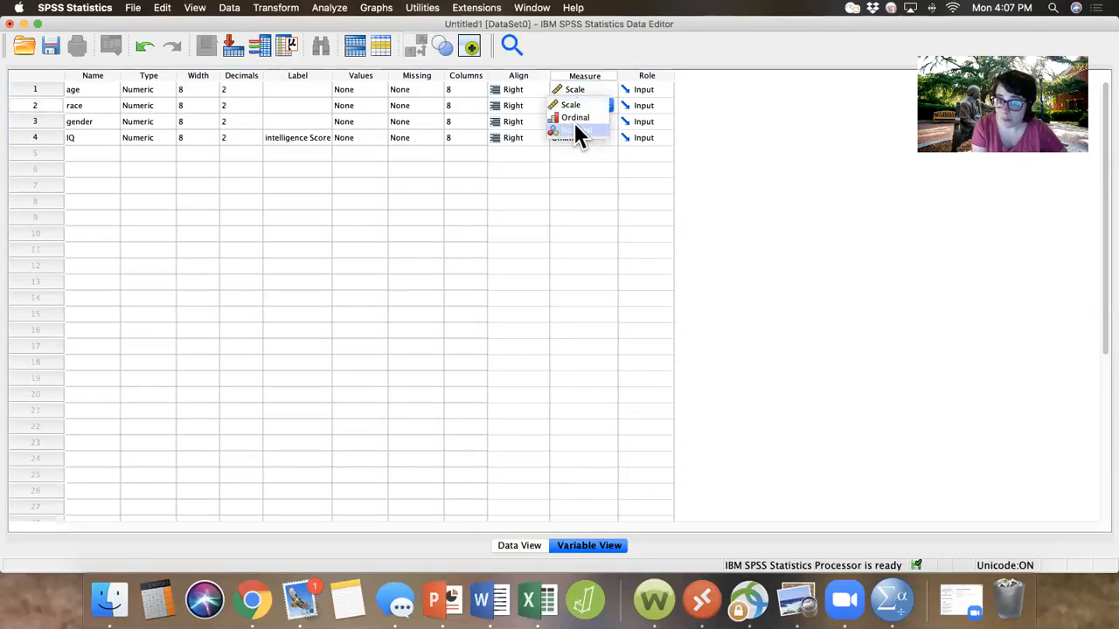
left_click(577, 131)
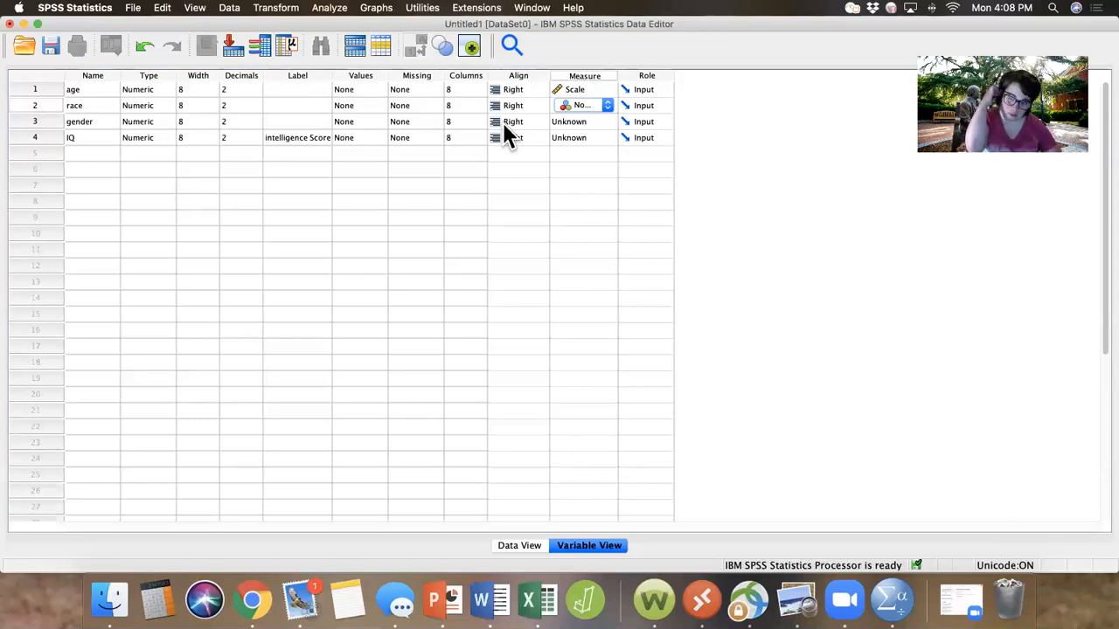
left_click(576, 120)
left_click(585, 121)
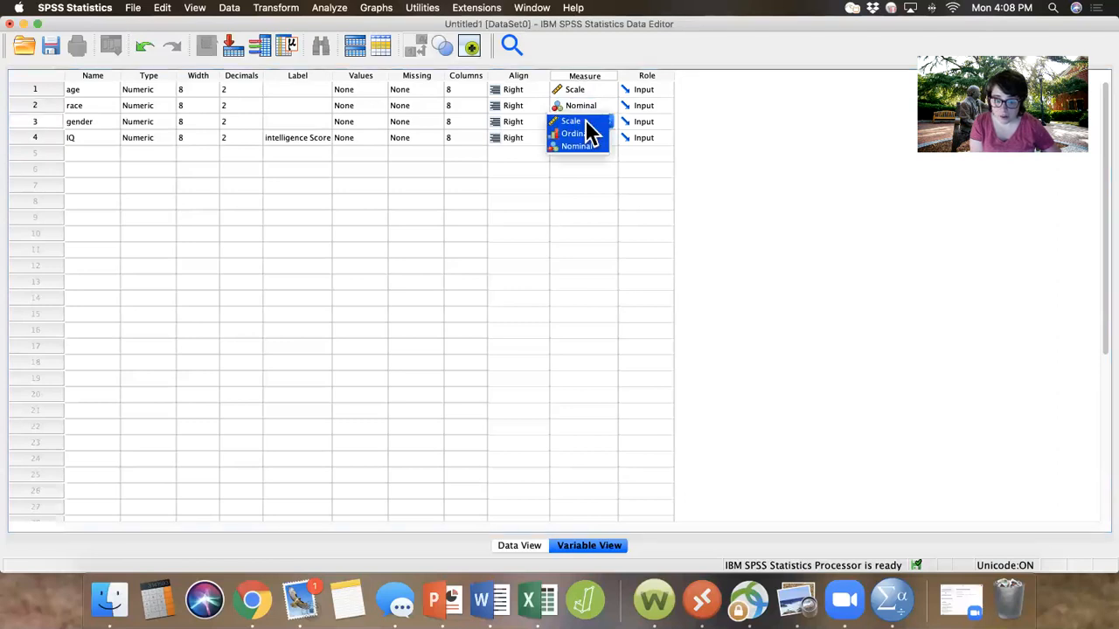
left_click(577, 146)
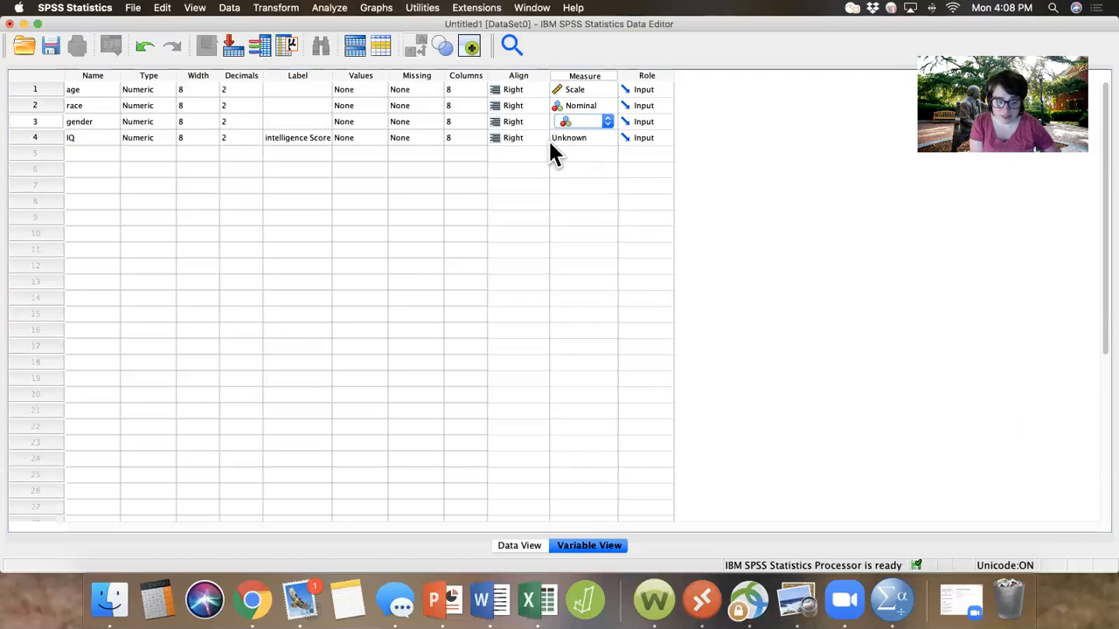
left_click(562, 140)
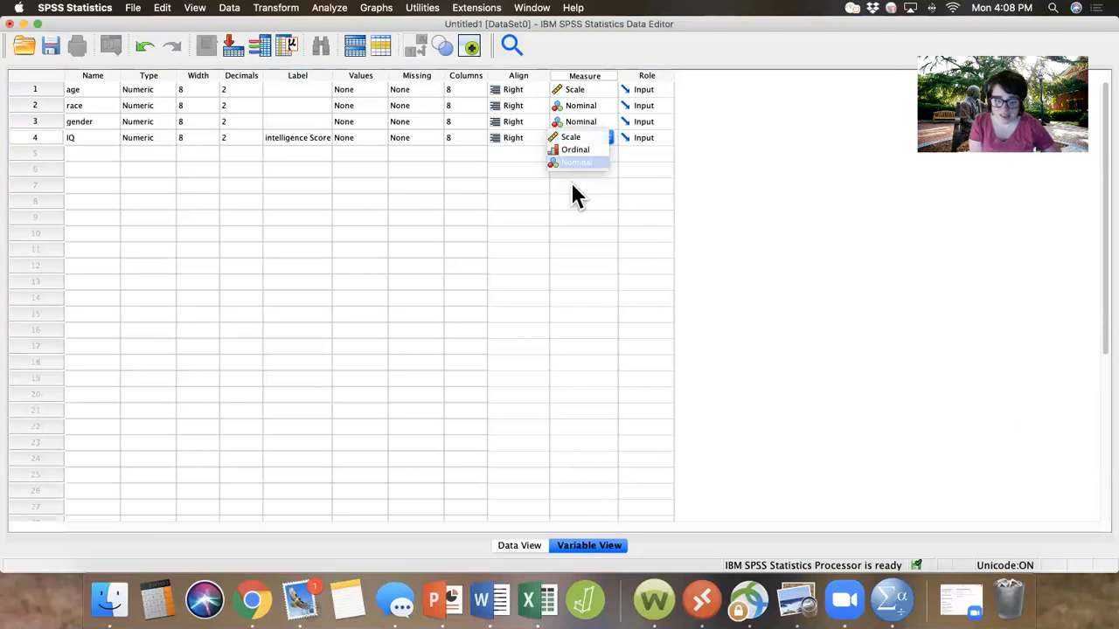
left_click(586, 138)
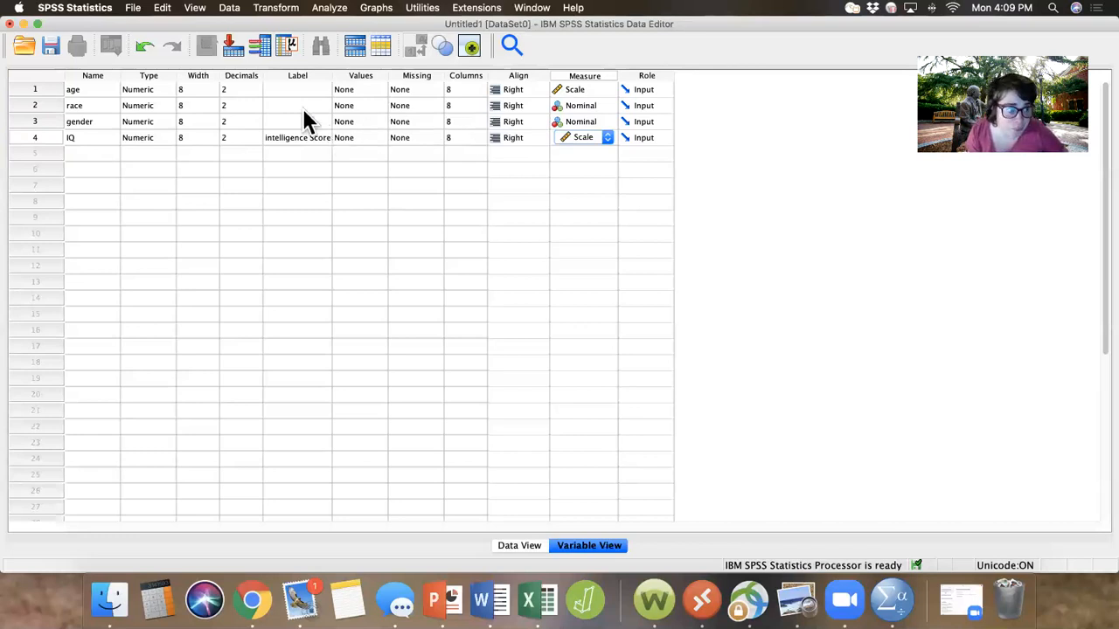
Step: Define a value label for the gender variable, with 1.00 meaning Male
left_click(88, 122)
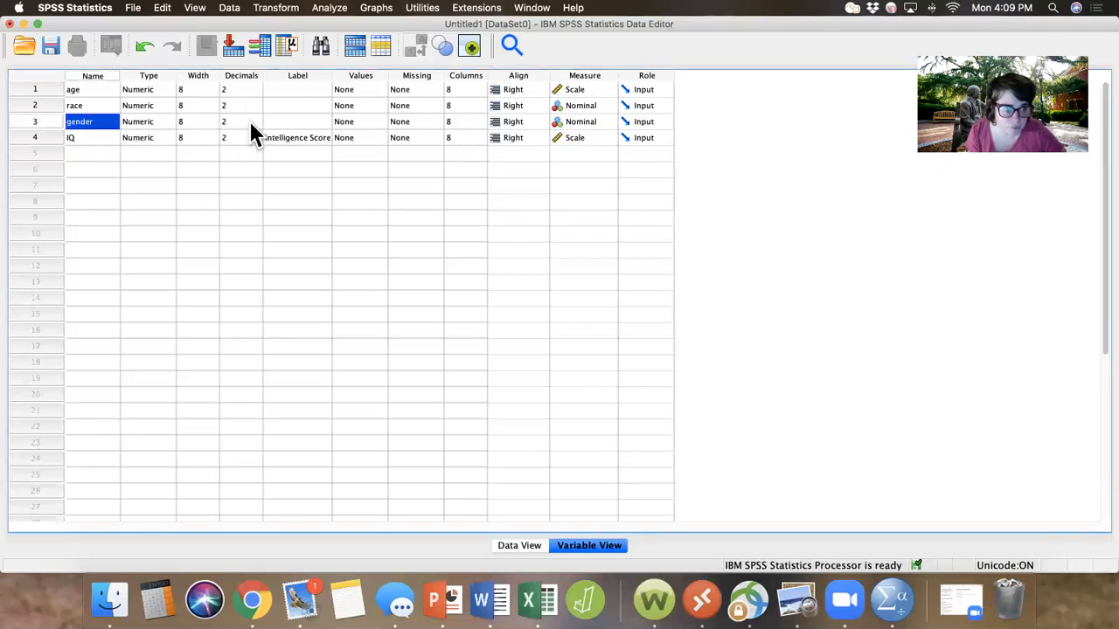
left_click(401, 122)
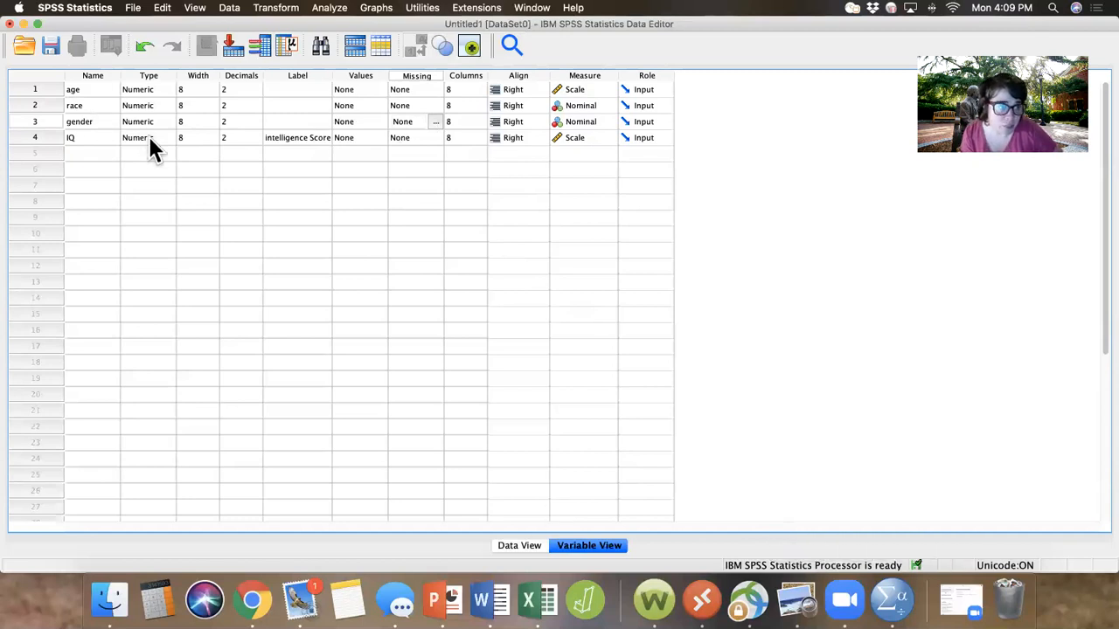
left_click(97, 120)
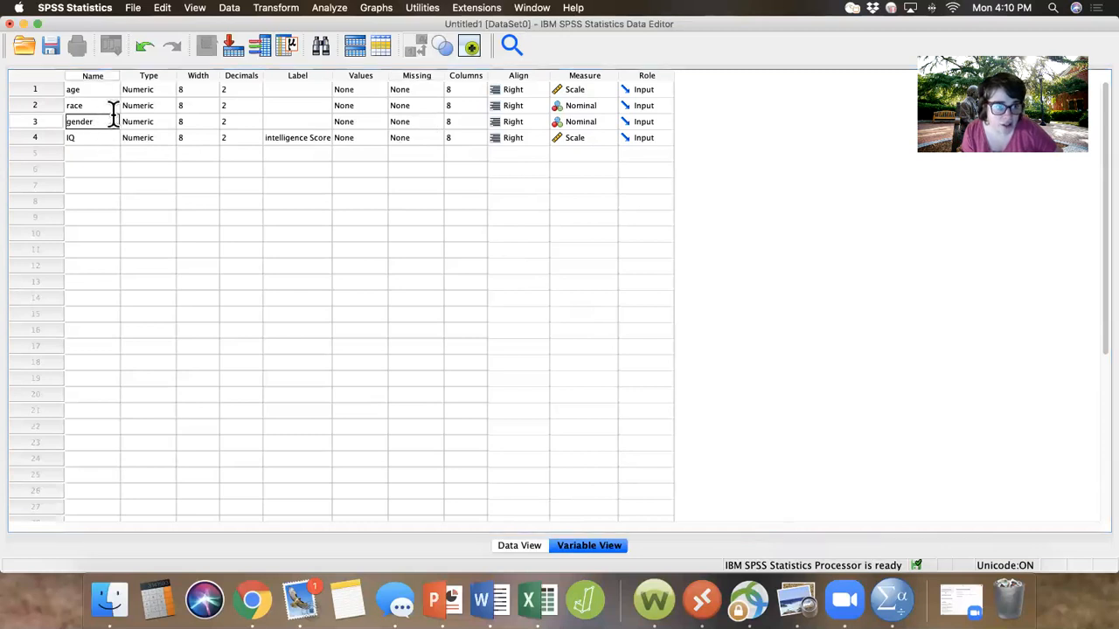
left_click(370, 121)
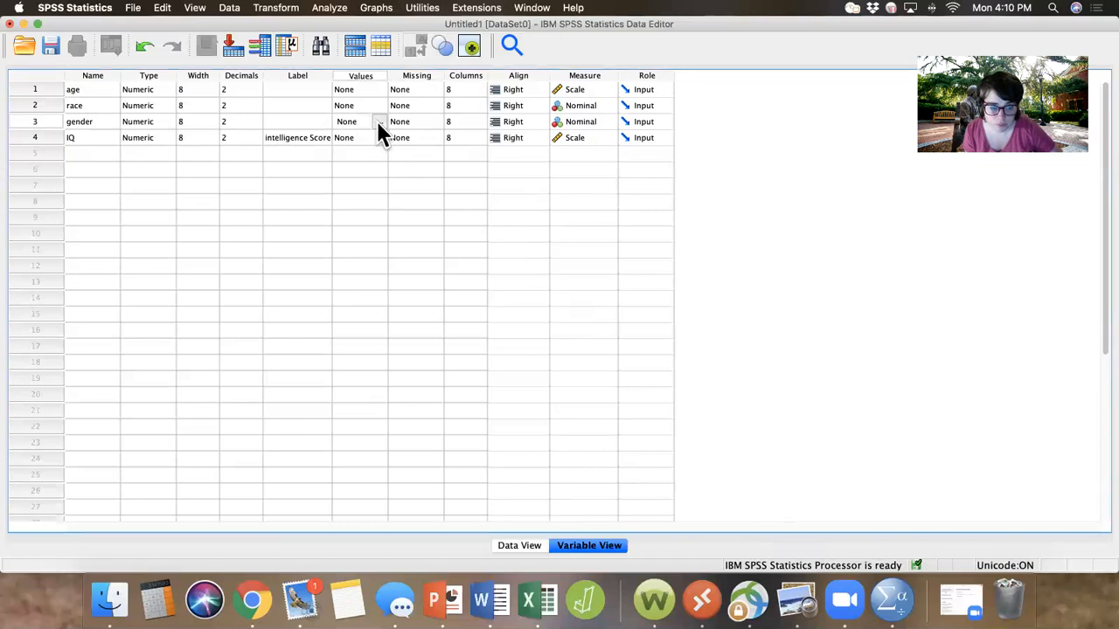
left_click(380, 121)
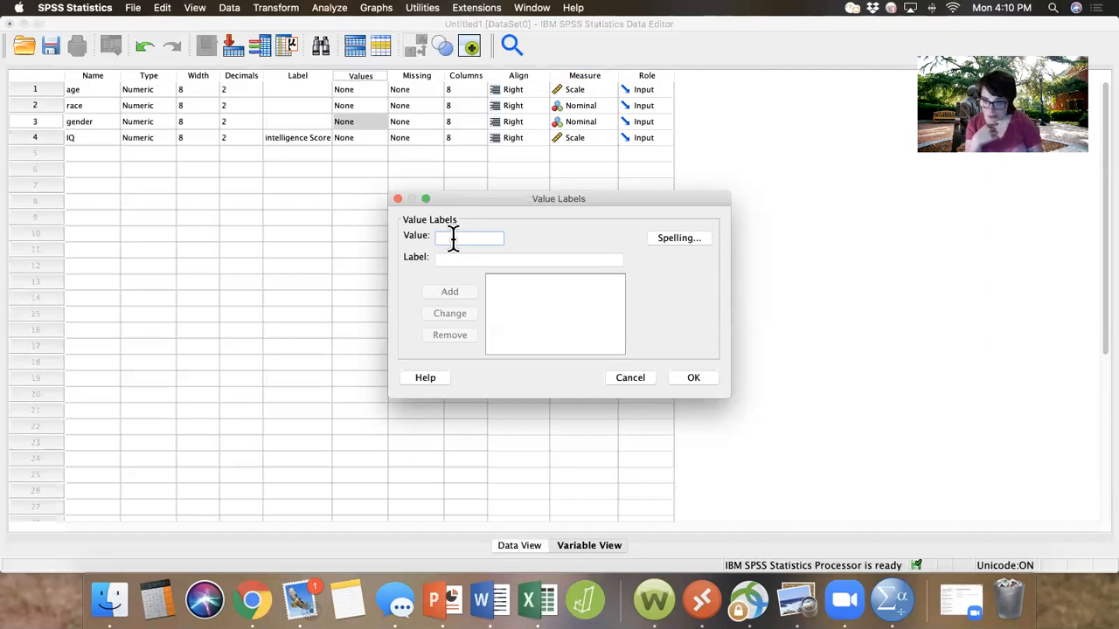
type("1")
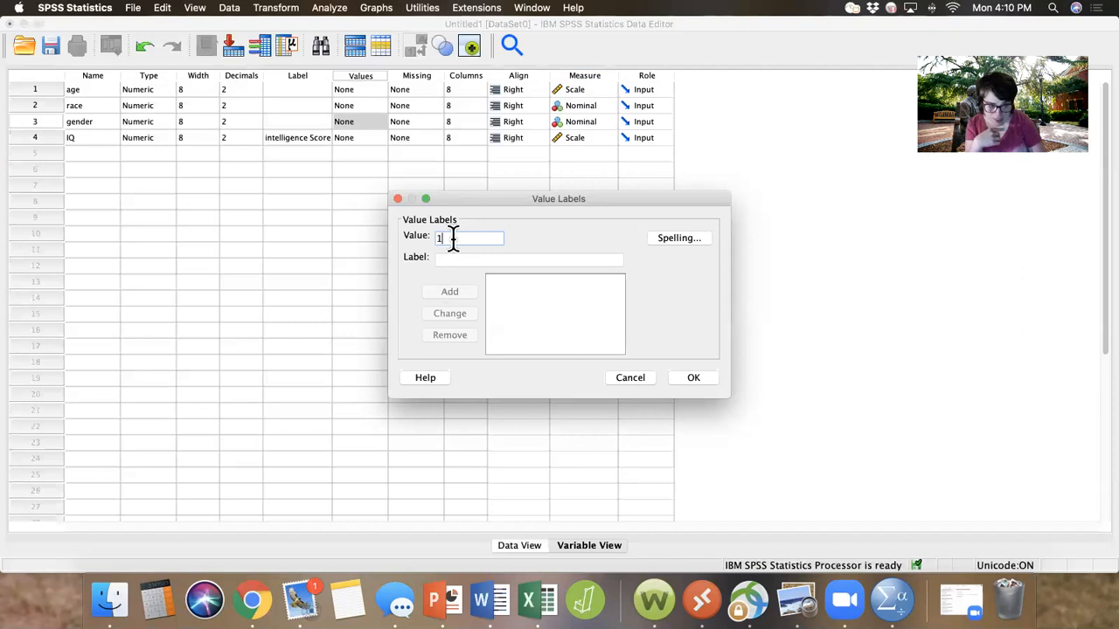
type(".00")
left_click(444, 260)
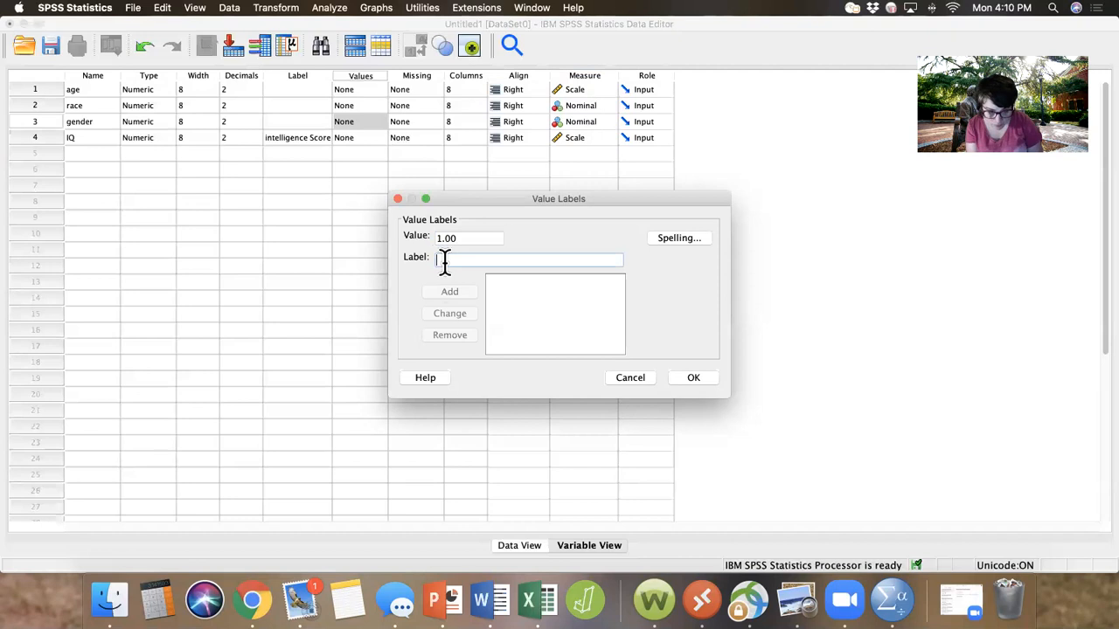
type("Male")
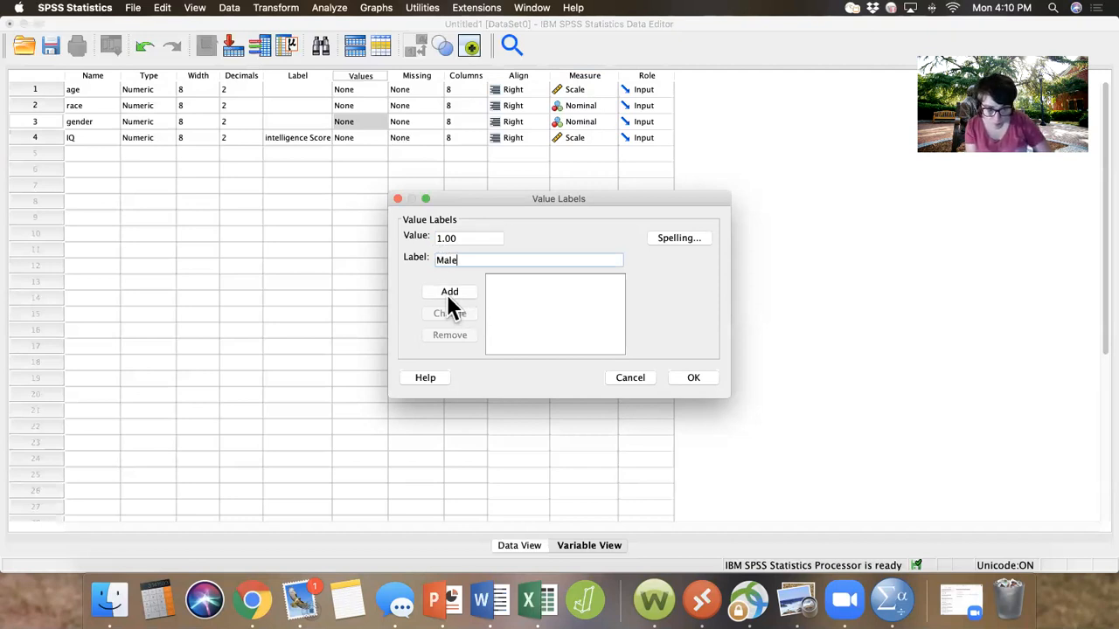
left_click(447, 292)
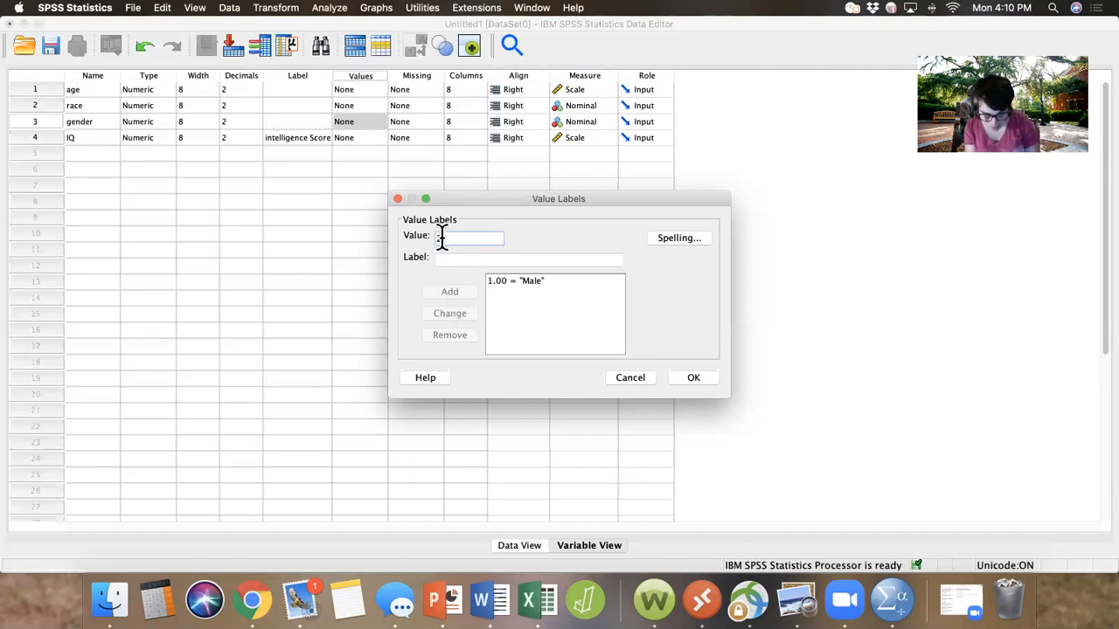
Step: Add the value label 2.00 = Female for gender and apply its value labels
type("2.00")
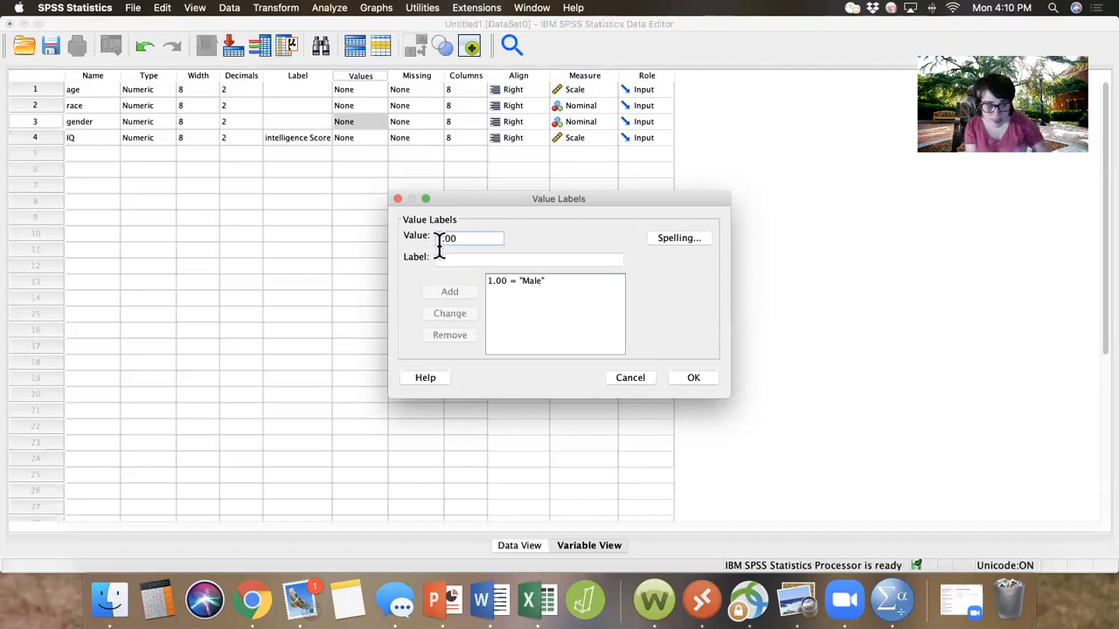
left_click(458, 261)
type("F")
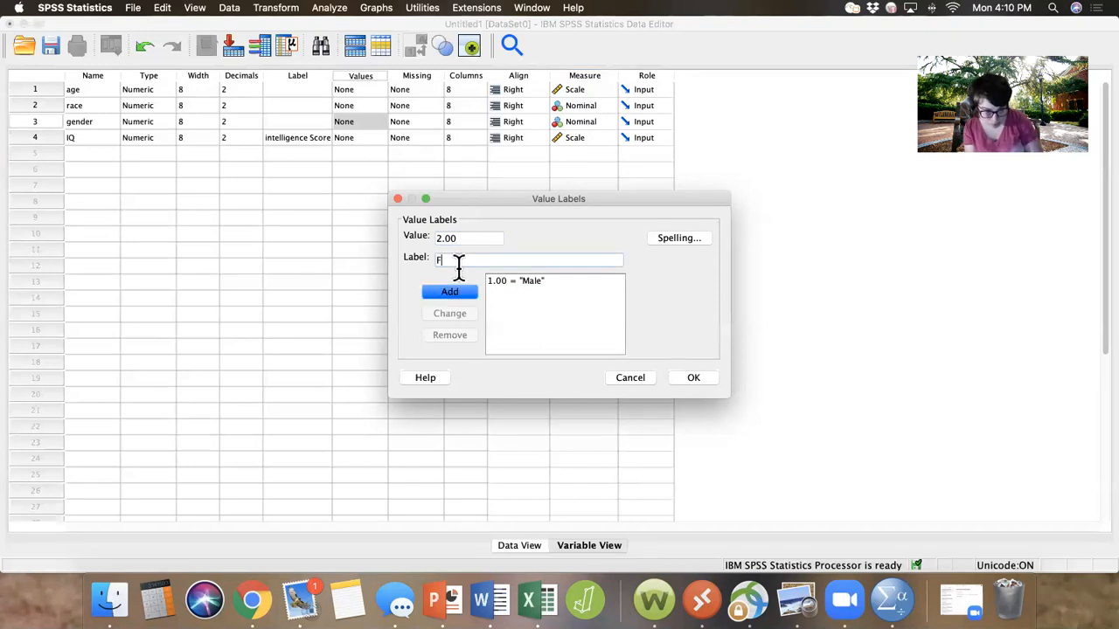
type("emale")
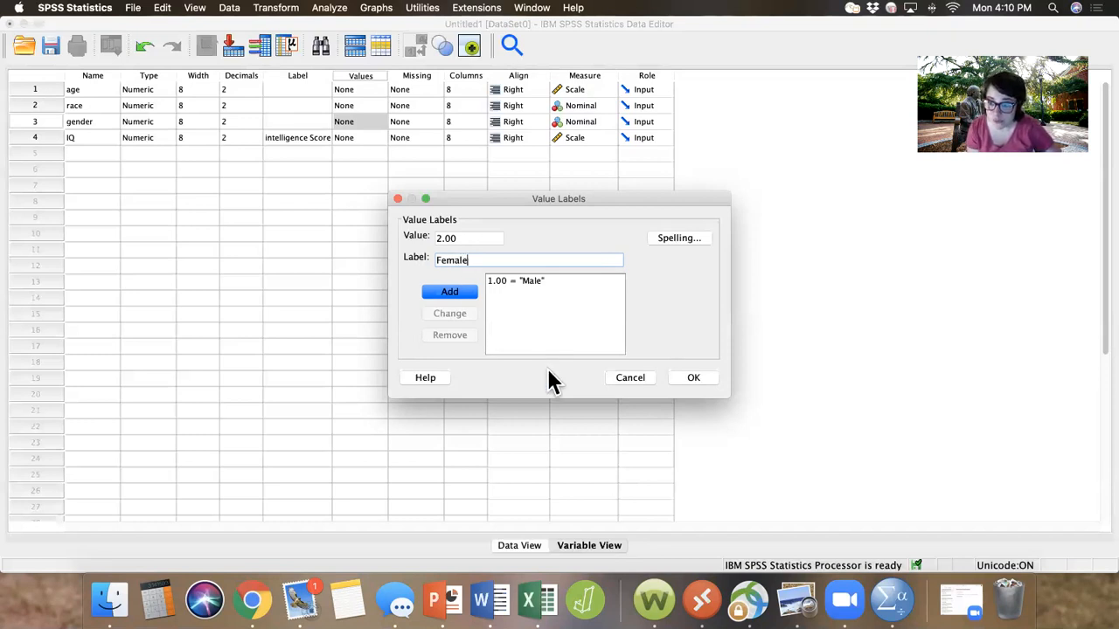
left_click(441, 289)
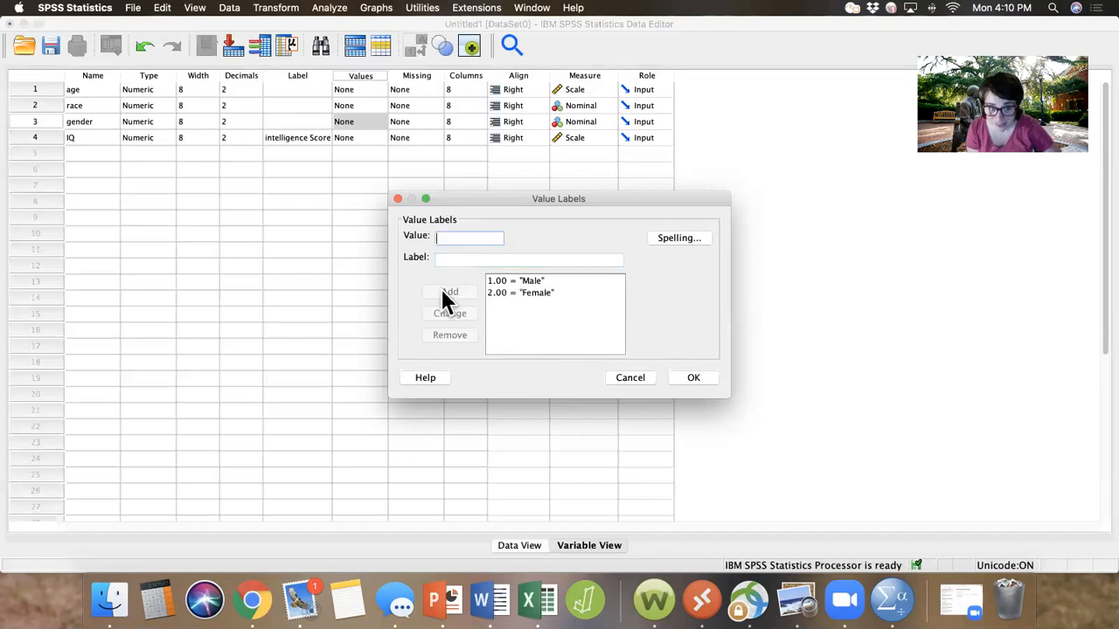
left_click(684, 378)
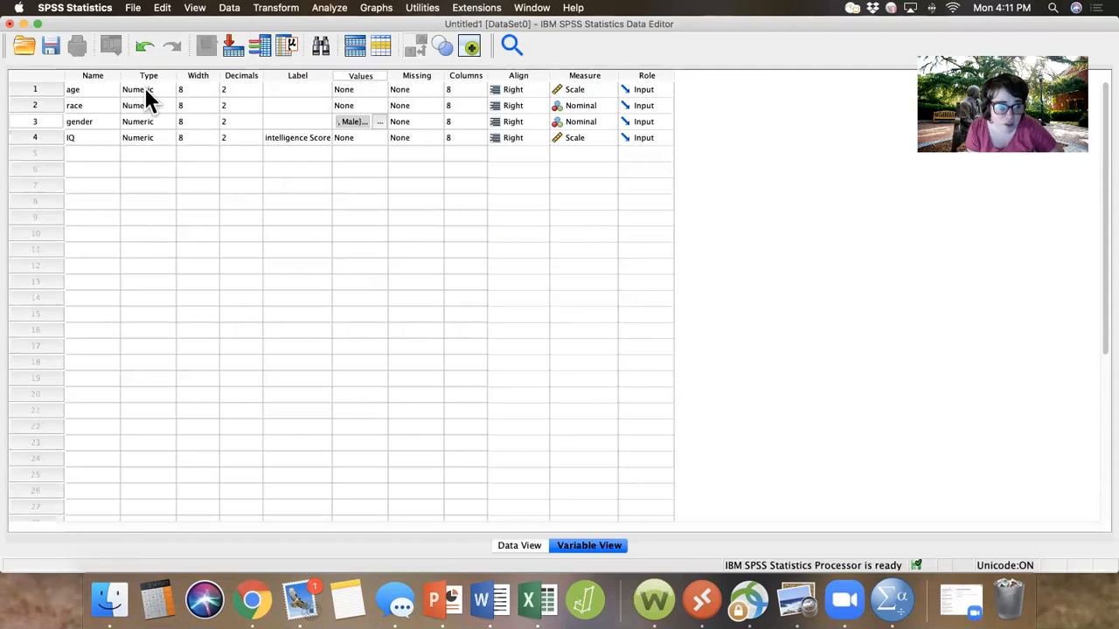
Step: Define a value label for the race variable, with 1.00 meaning White
left_click(374, 104)
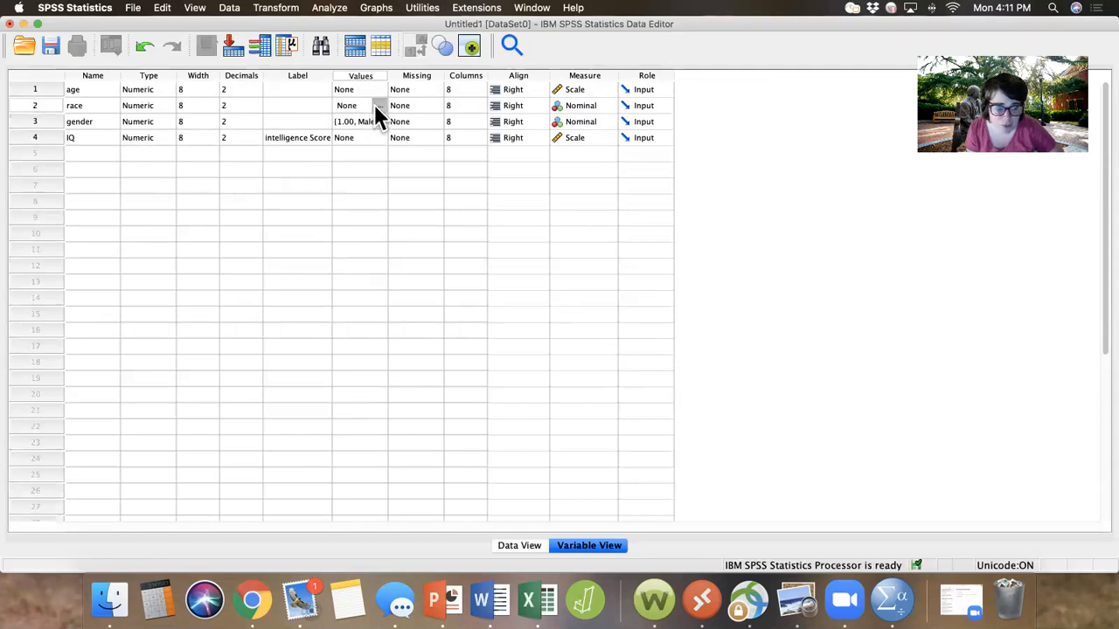
left_click(376, 105)
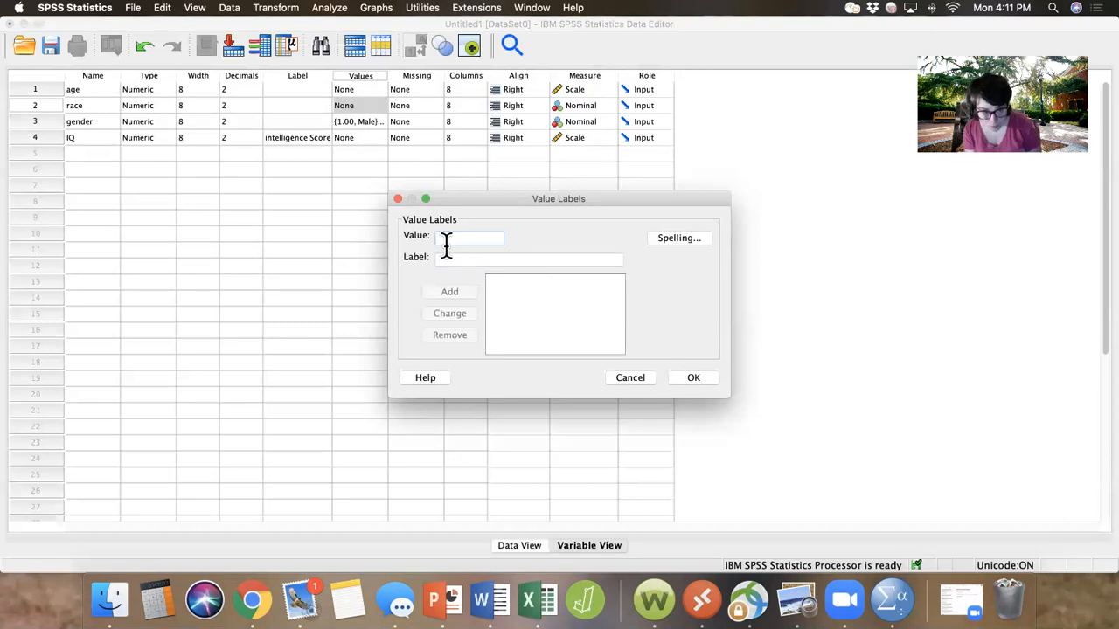
type("1")
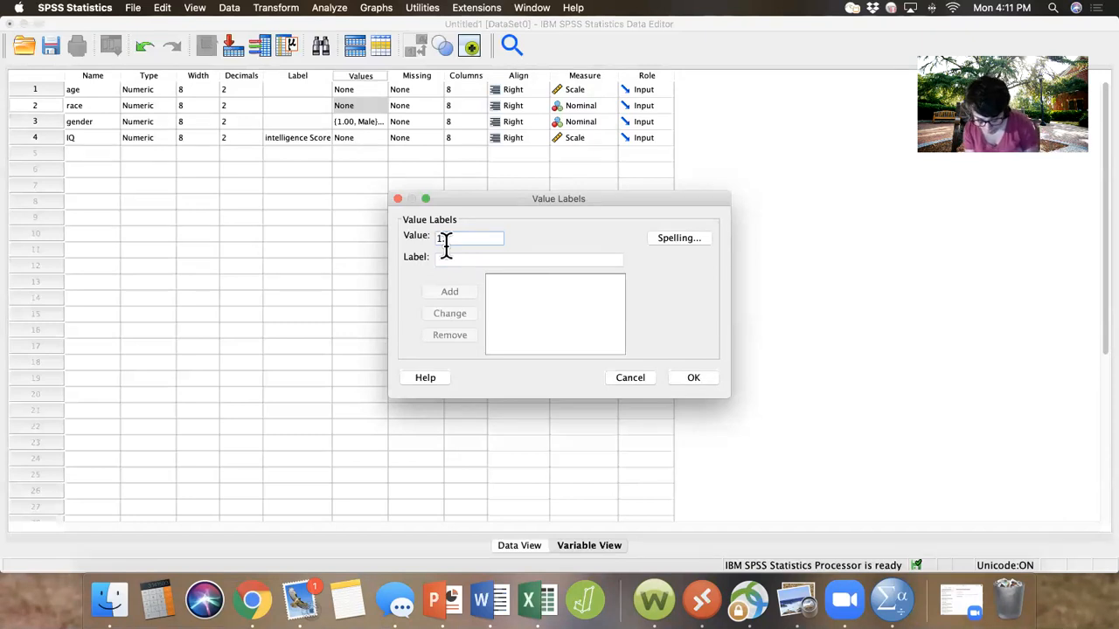
left_click(441, 260)
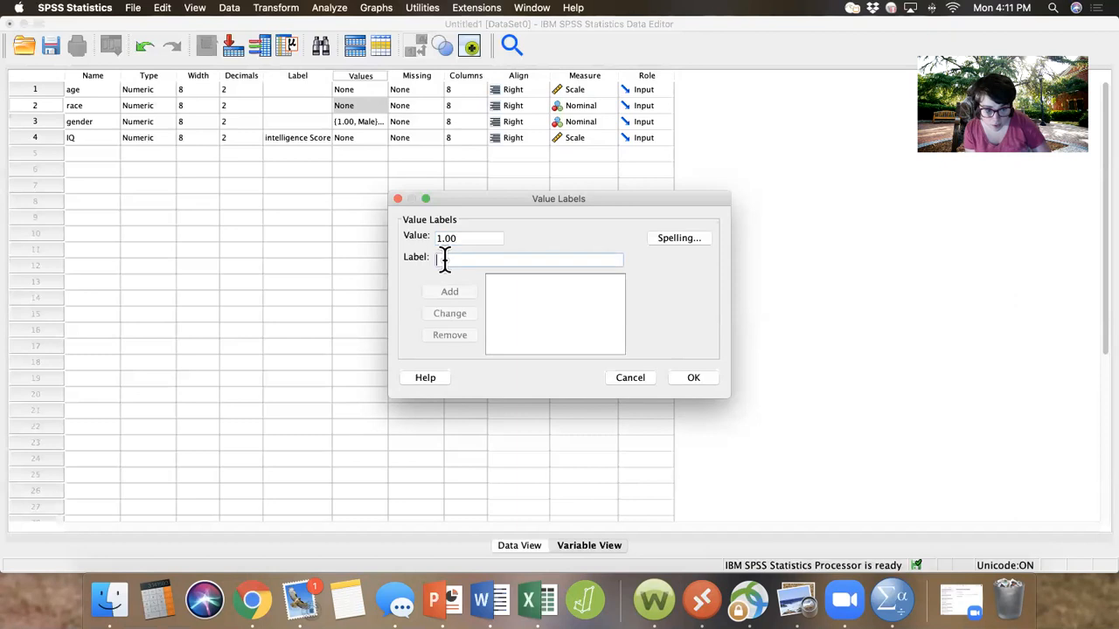
type("W")
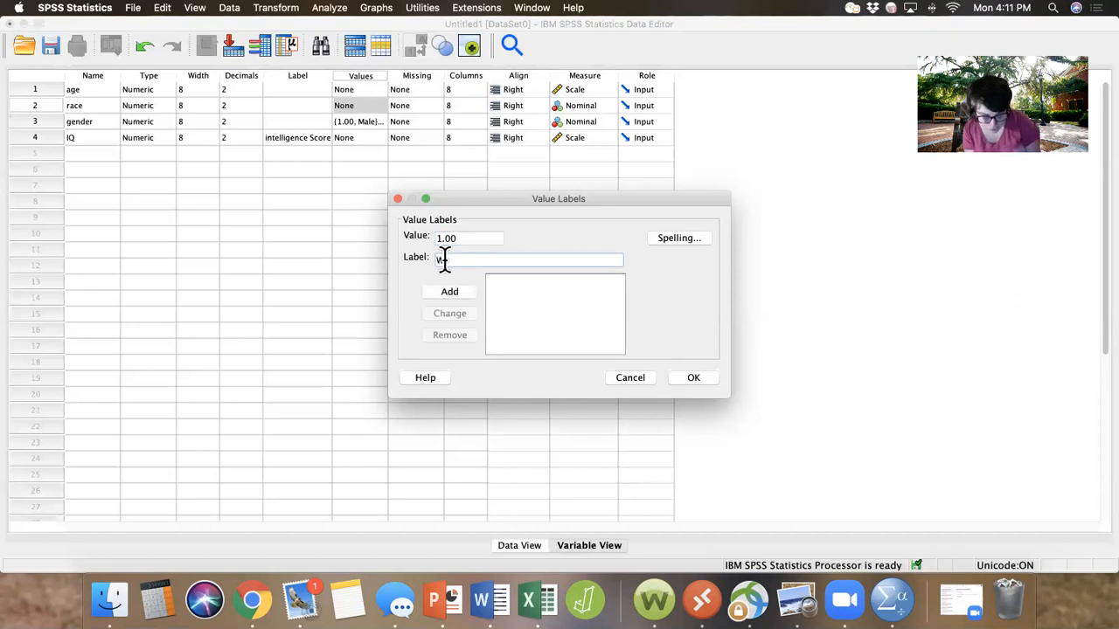
type("hite")
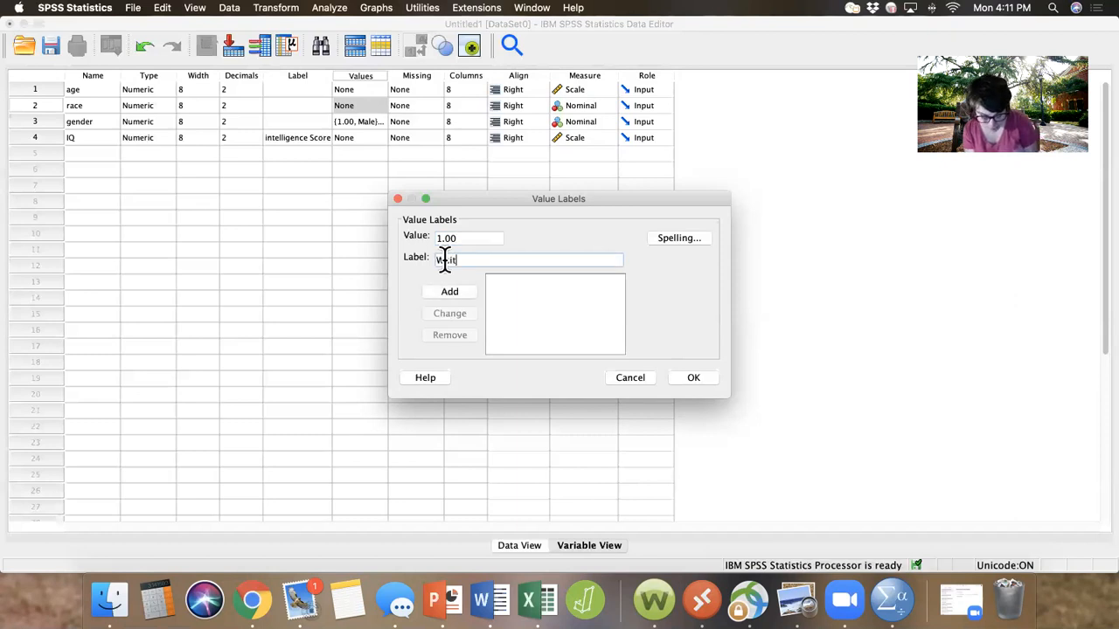
left_click(433, 288)
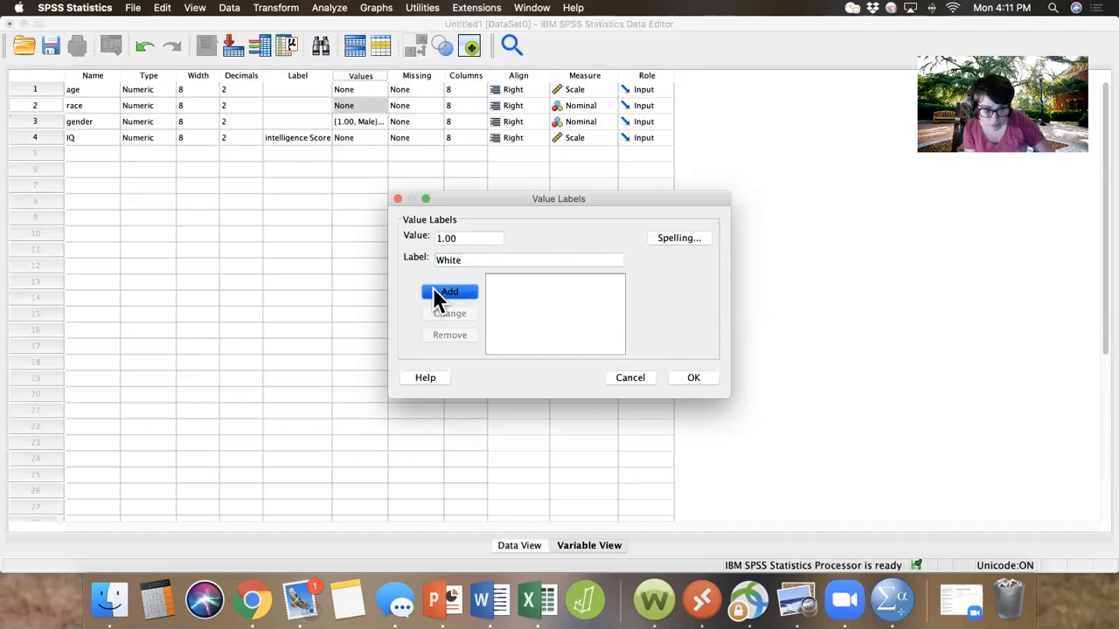
Step: Add the value label 2.00 = Black to the race variable
type("2.00")
left_click(449, 258)
type("Bl")
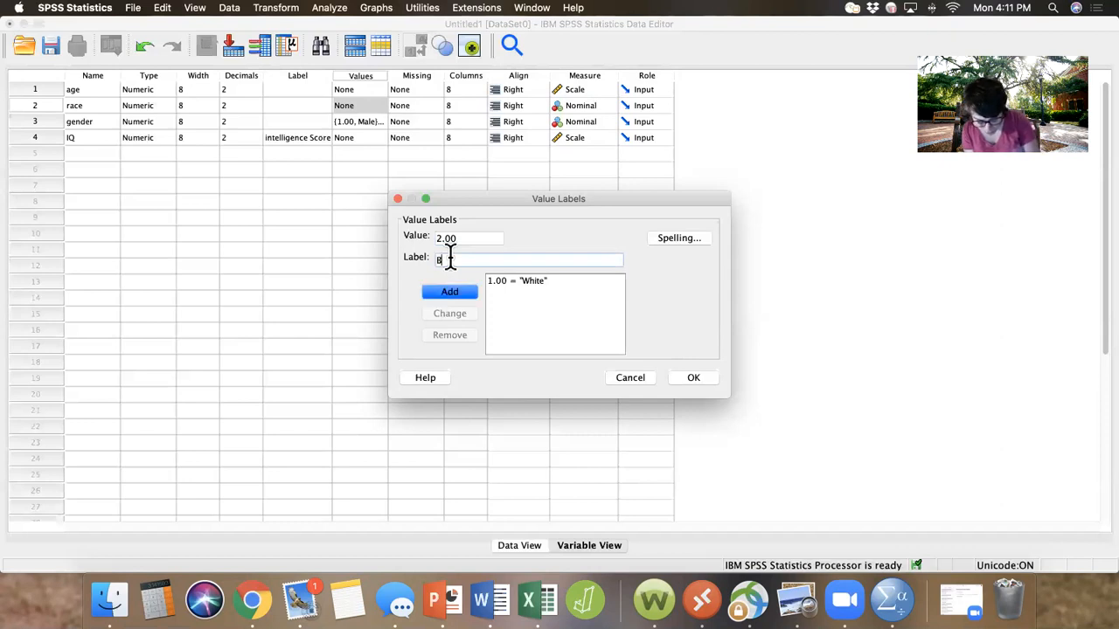
type("ack")
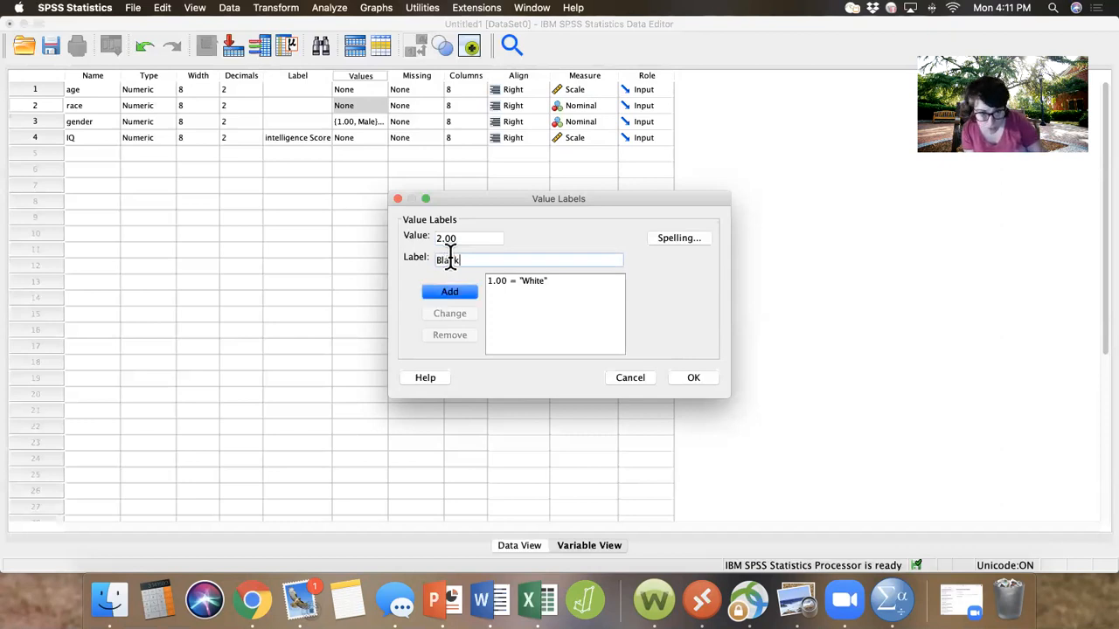
left_click(453, 291)
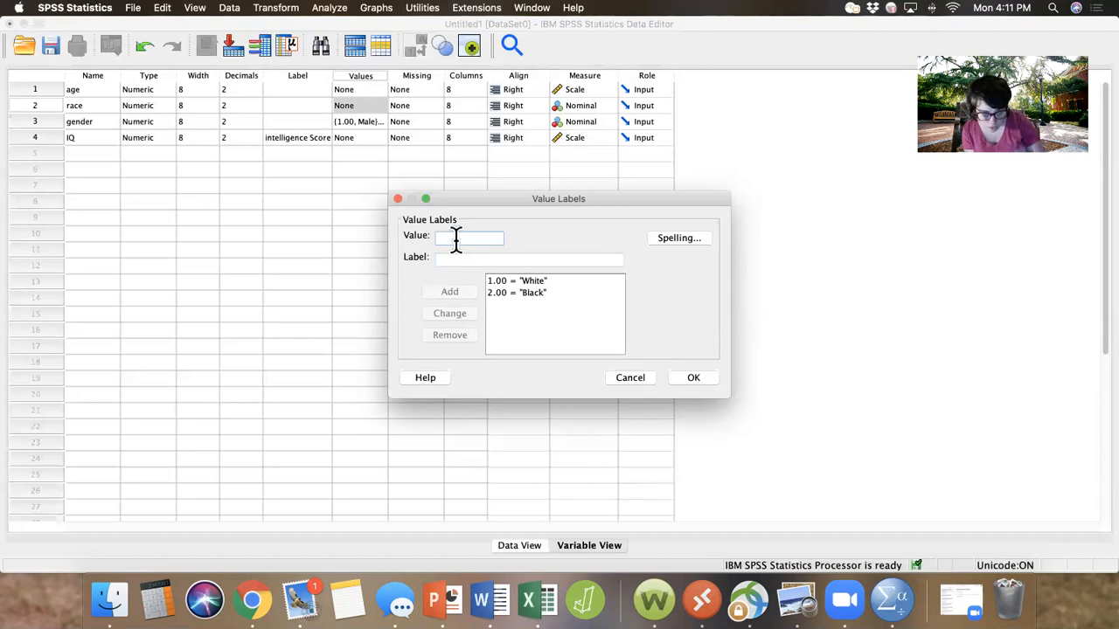
Step: Add the value label 3.00 = Hispanic to the race variable
type("3.00")
left_click(446, 253)
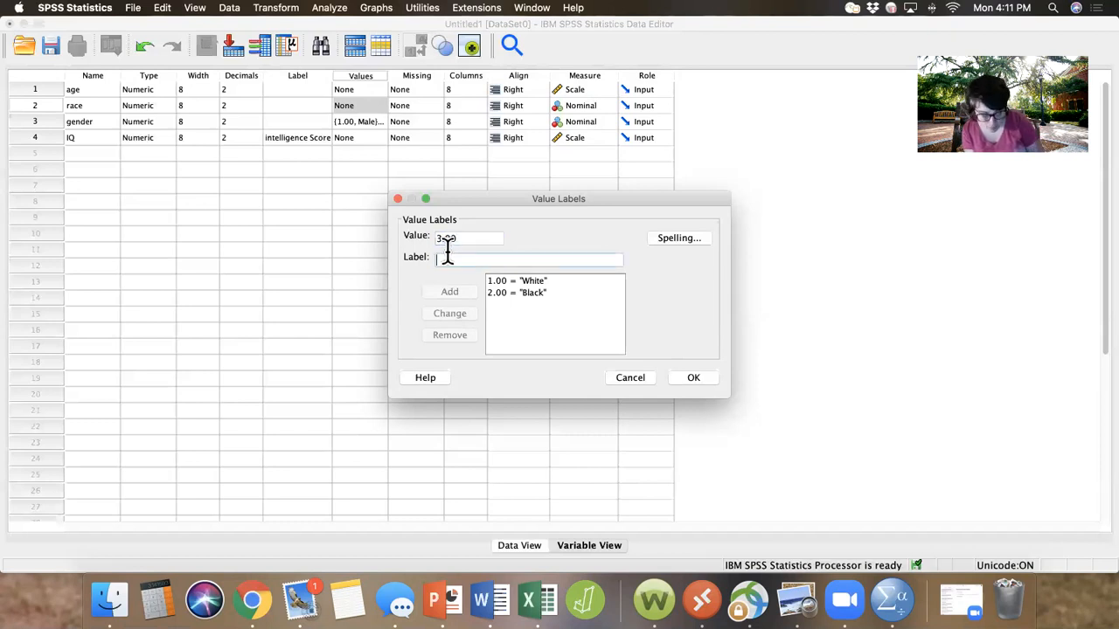
type("H")
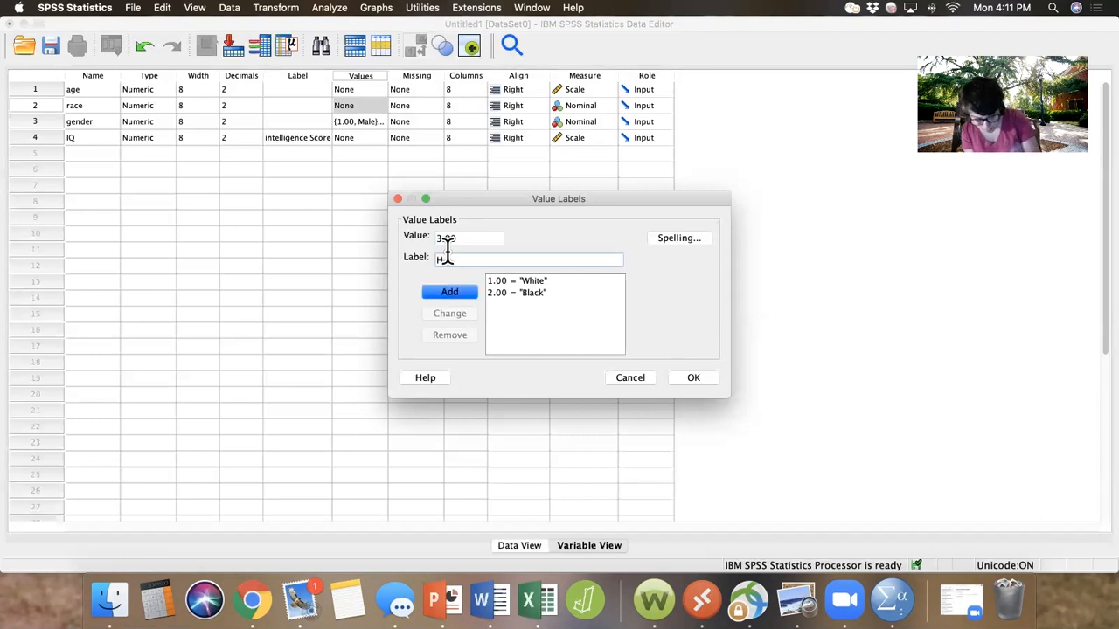
type("ispanic")
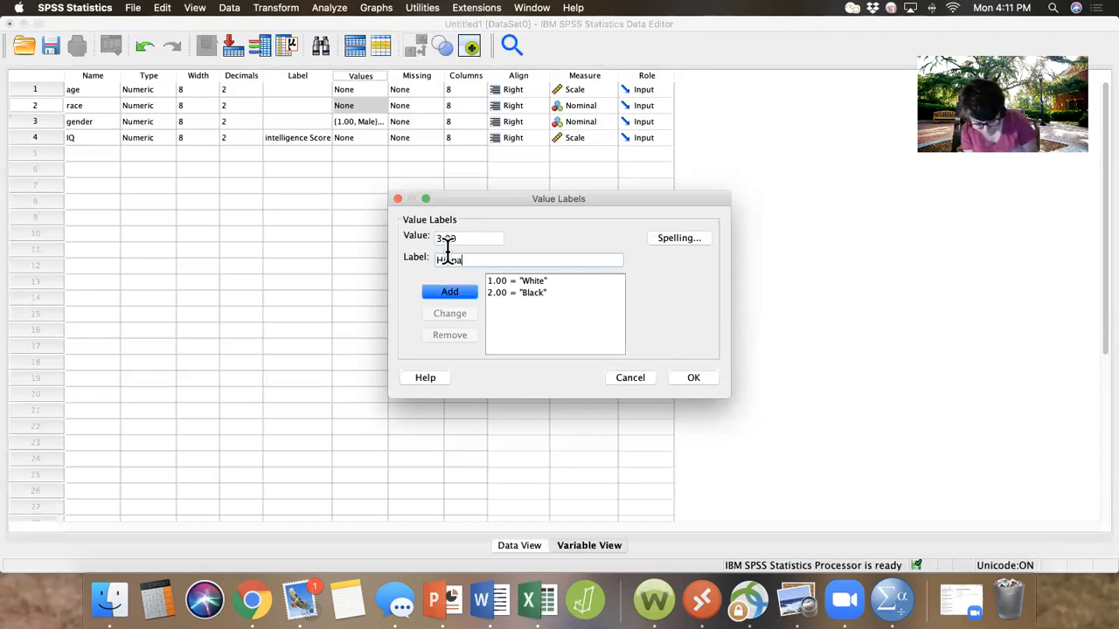
left_click(458, 293)
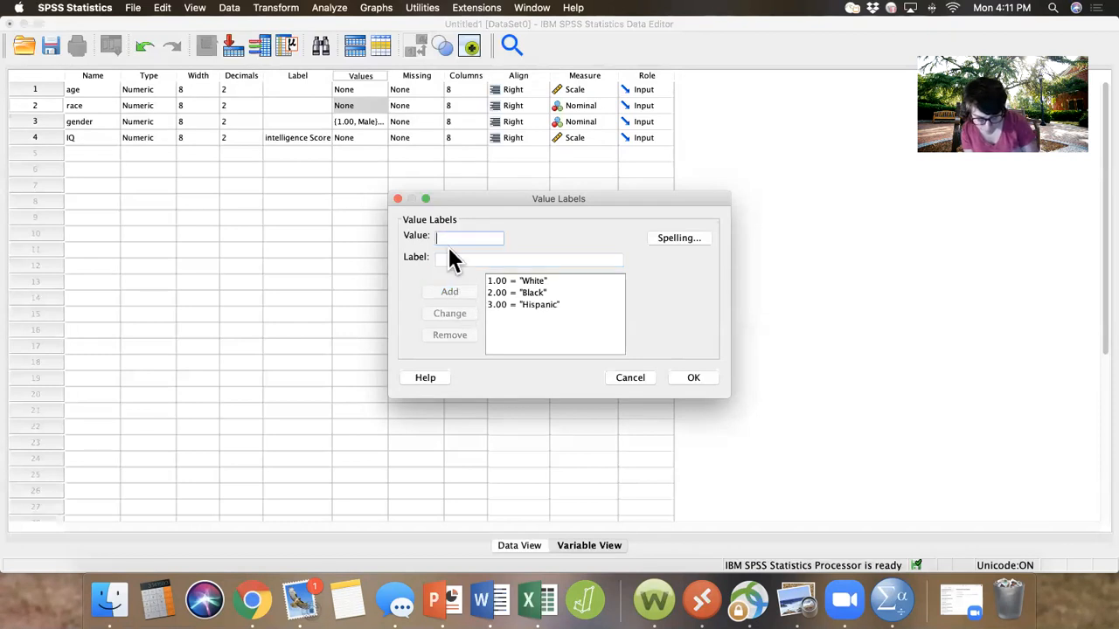
Step: Add the value label 4.00 = Asian for race and apply its value labels
left_click(449, 256)
type("As")
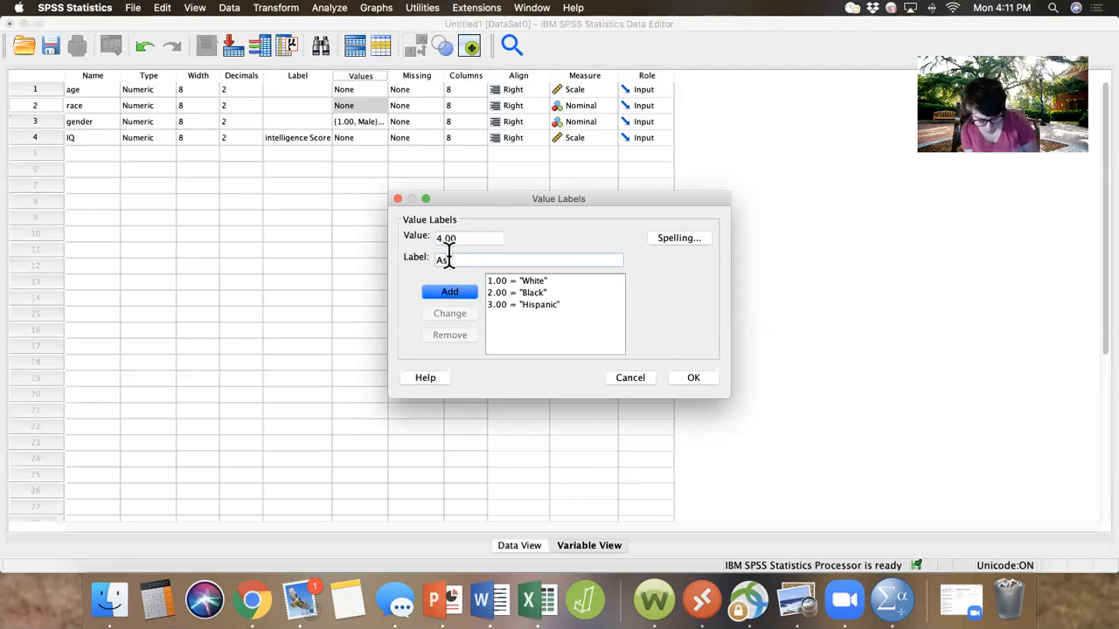
type("ian")
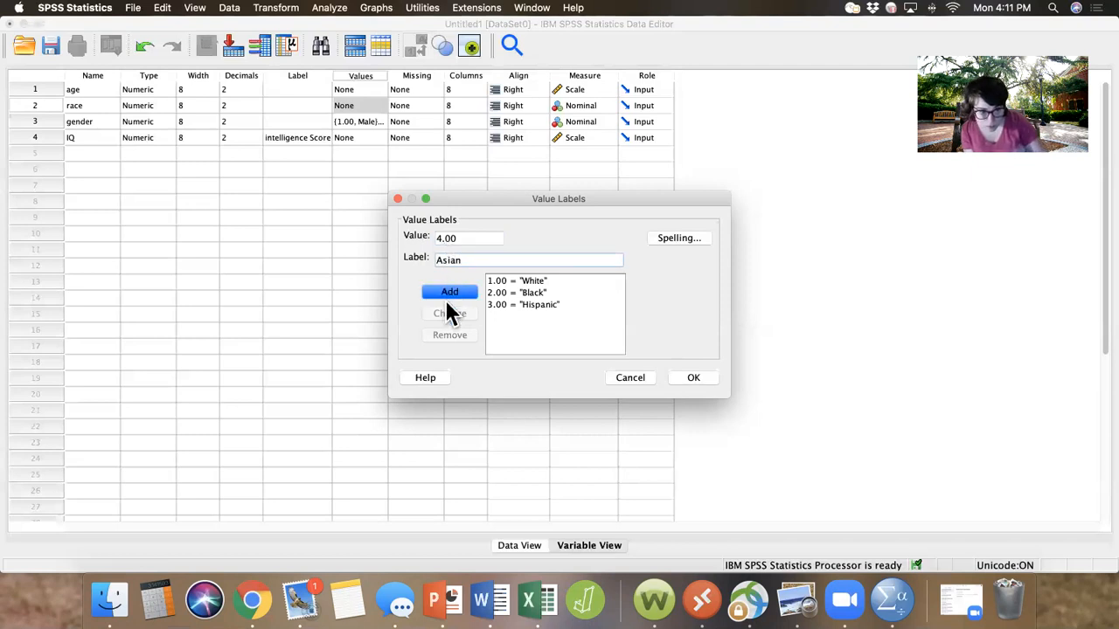
left_click(448, 294)
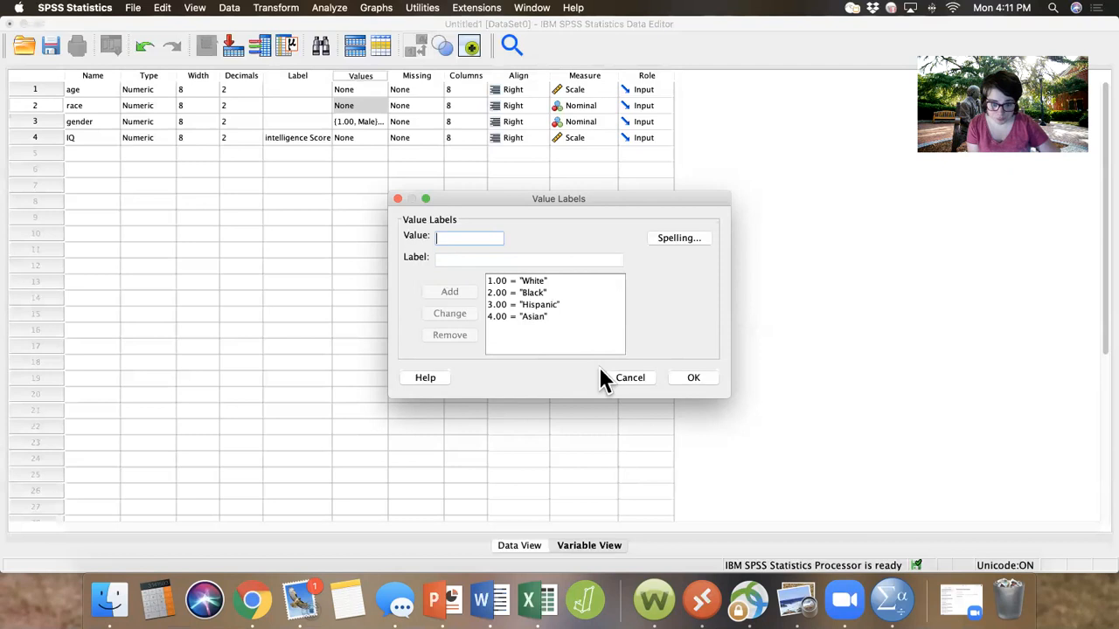
left_click(681, 378)
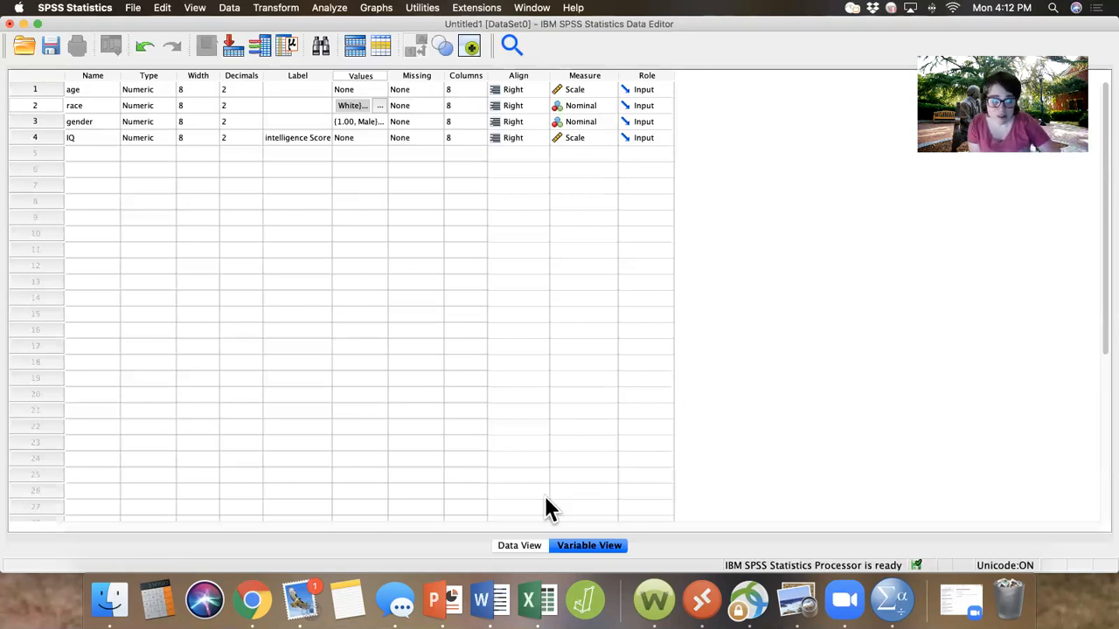
Step: Enter the first case's age as 6 and IQ as 110 in the data grid, leaving race and gender empty
left_click(511, 547)
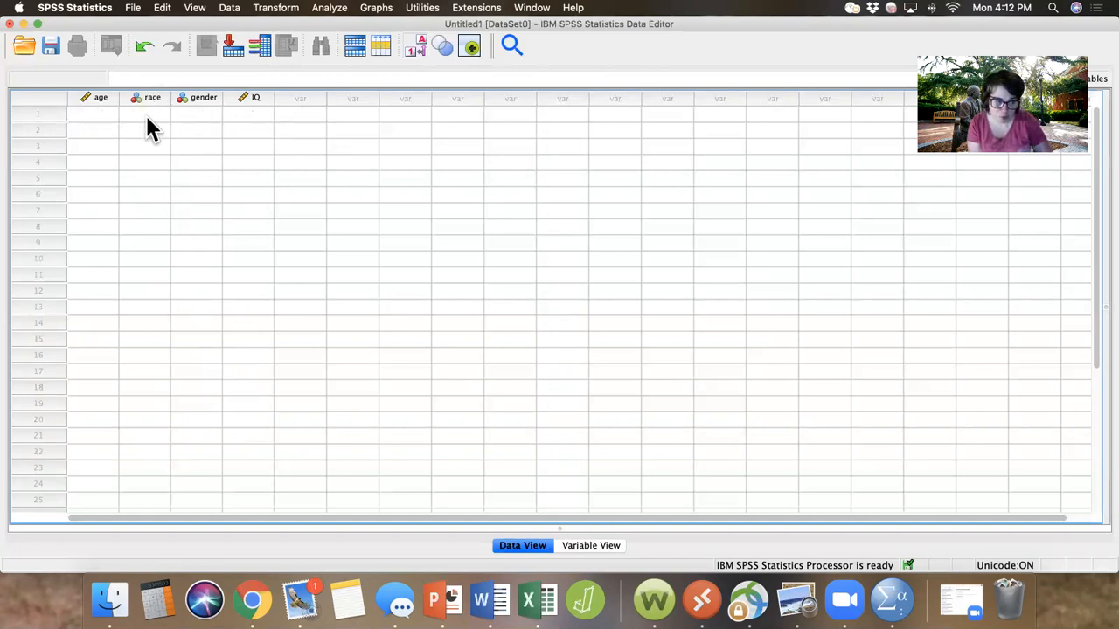
left_click(80, 113)
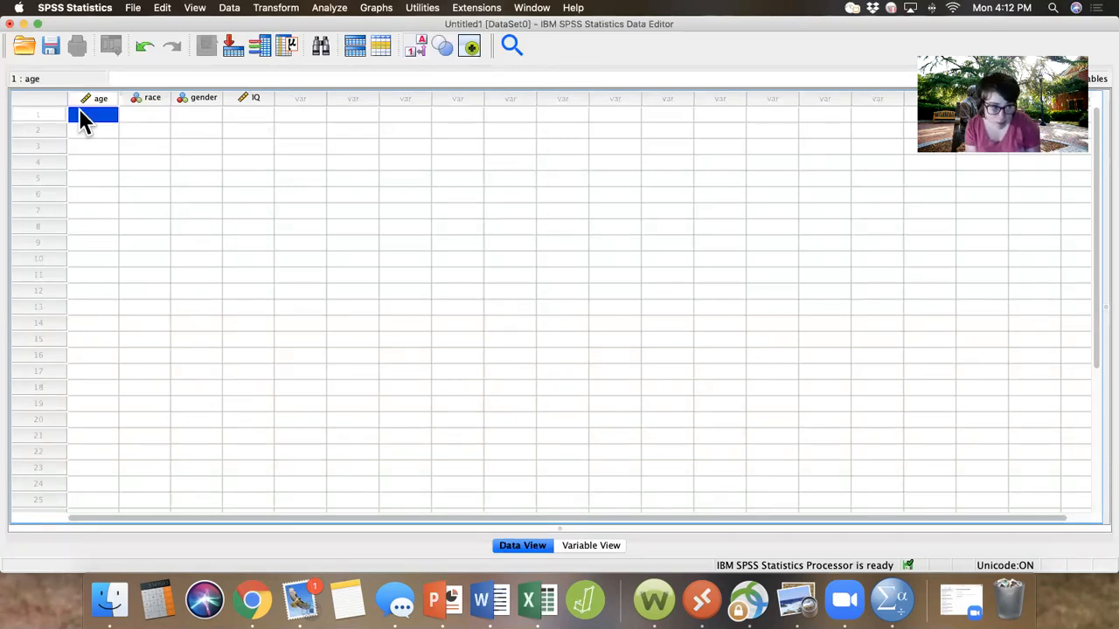
type("6")
key("Tab")
key("Tab")
key("Tab")
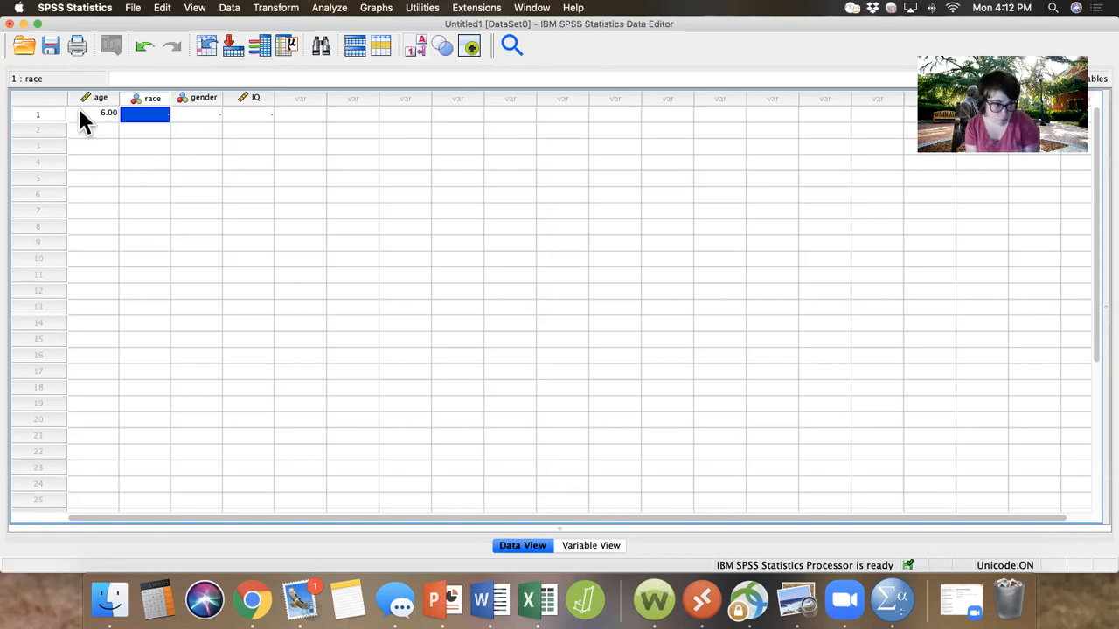
type("110")
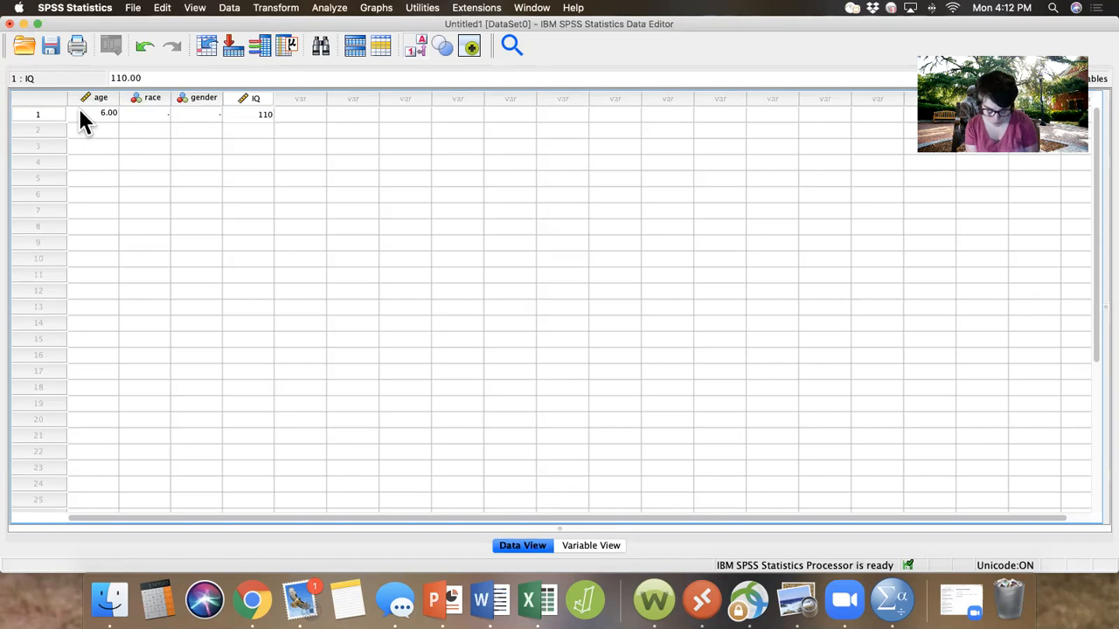
Step: Fill in the first case's race with code 4 (Asian) and gender with code 1 (Male)
key("shift+Tab")
key("shift+Tab")
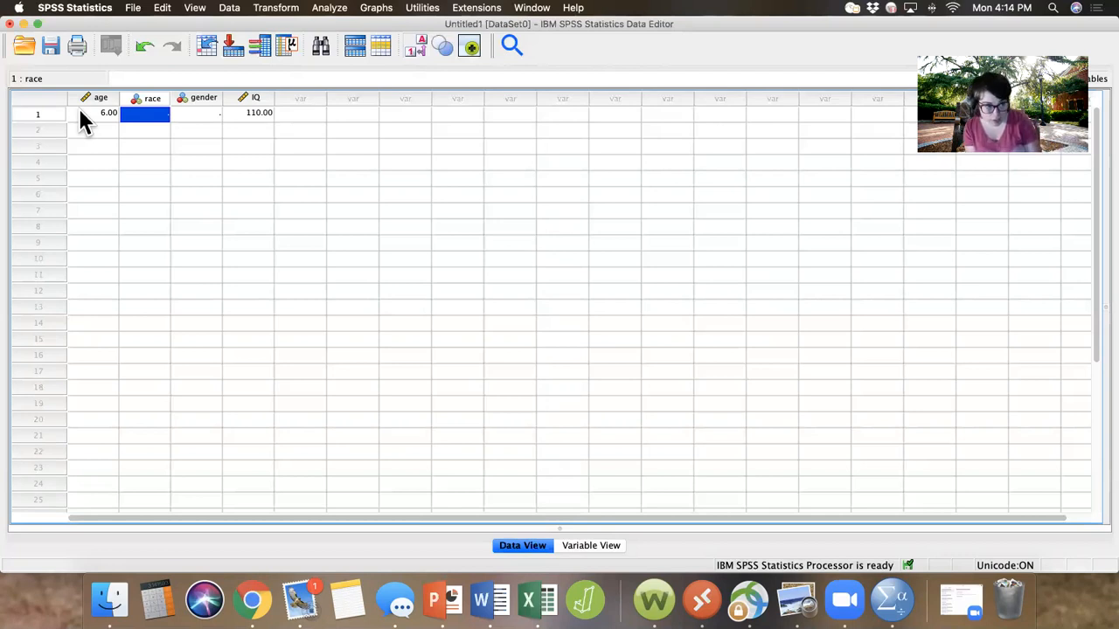
type("4")
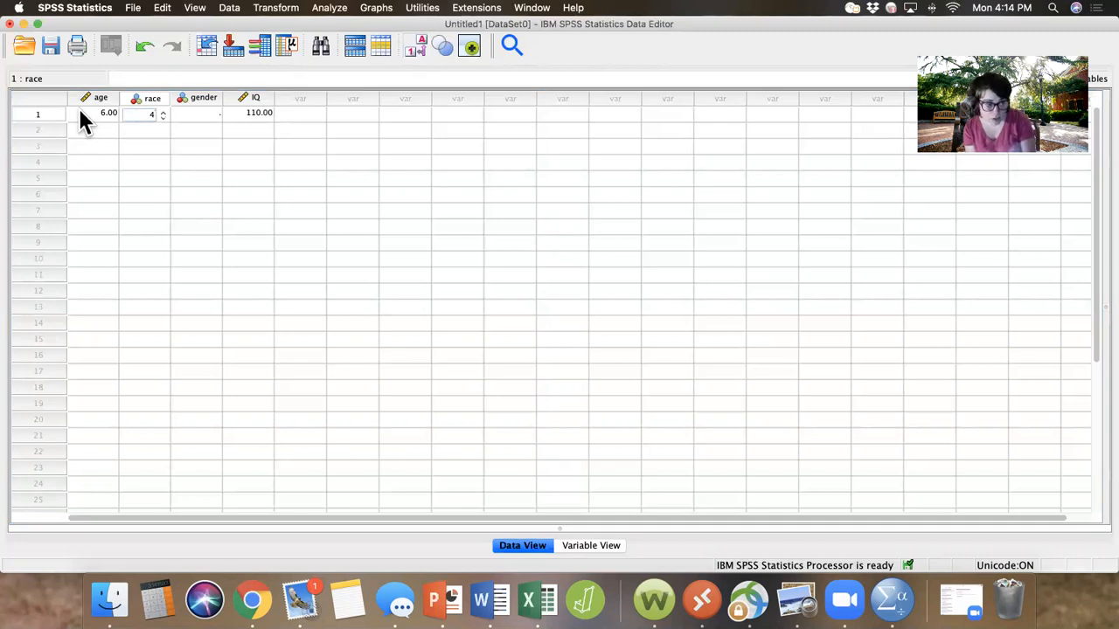
key("Tab")
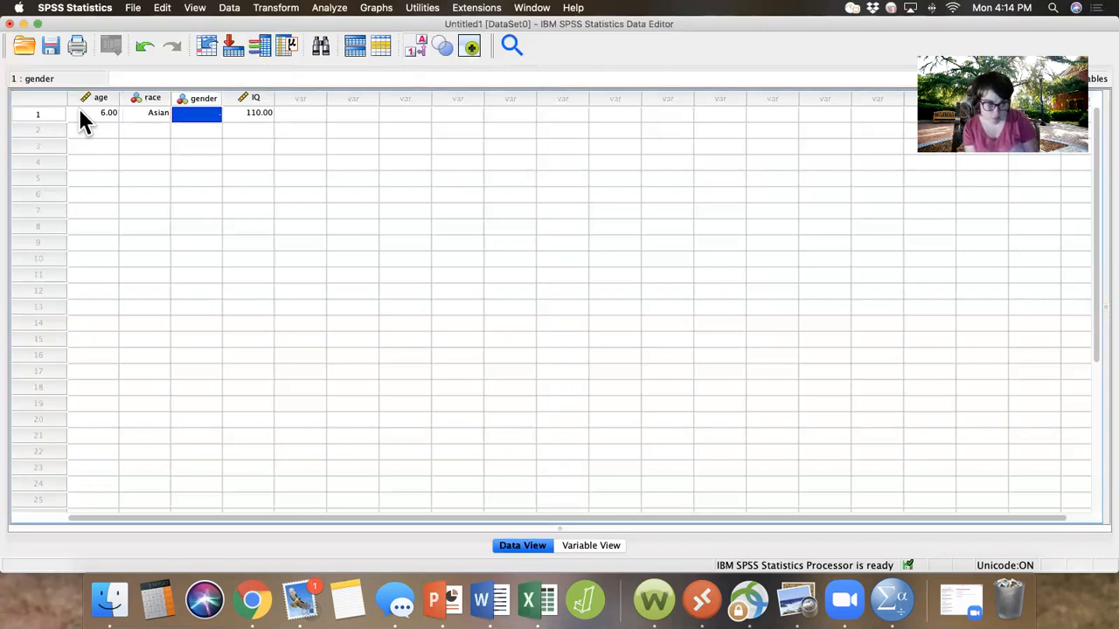
type("1")
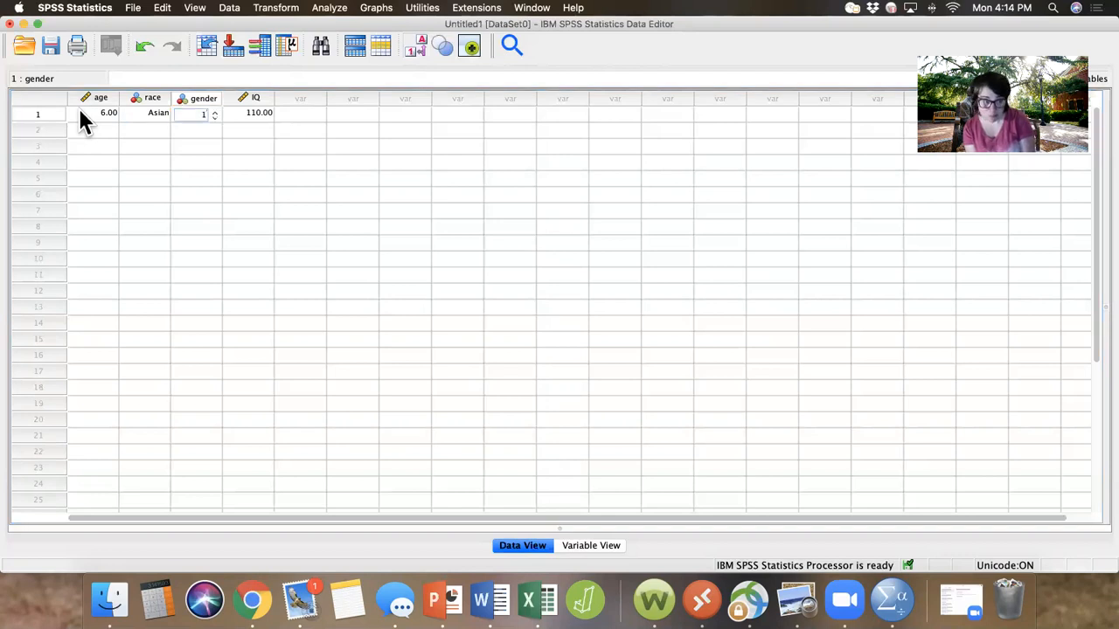
key("Down")
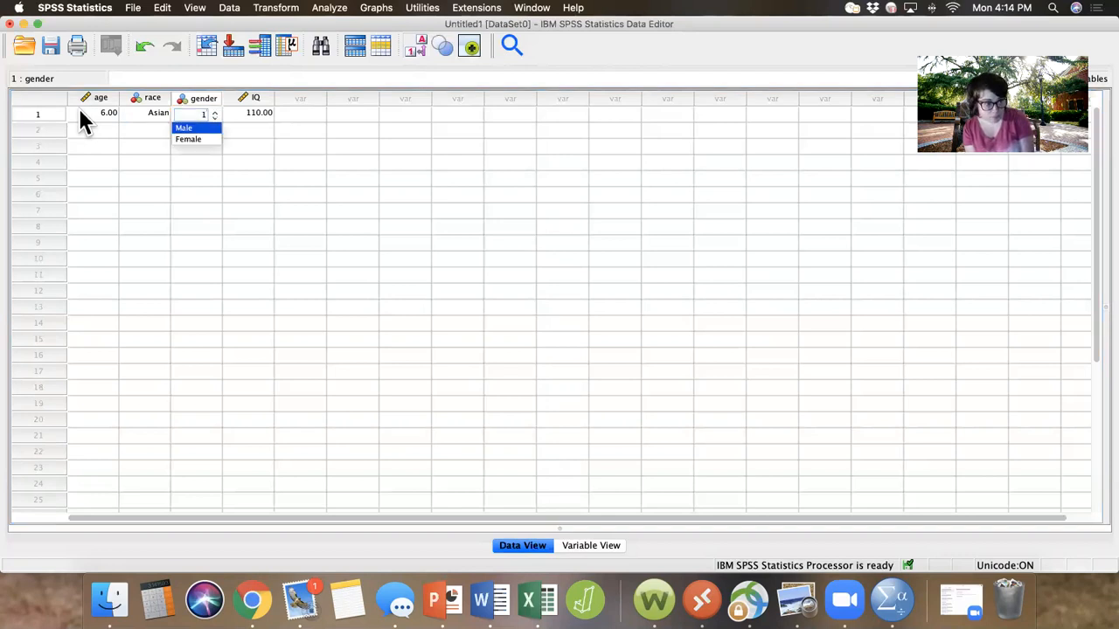
left_click(180, 129)
left_click(202, 148)
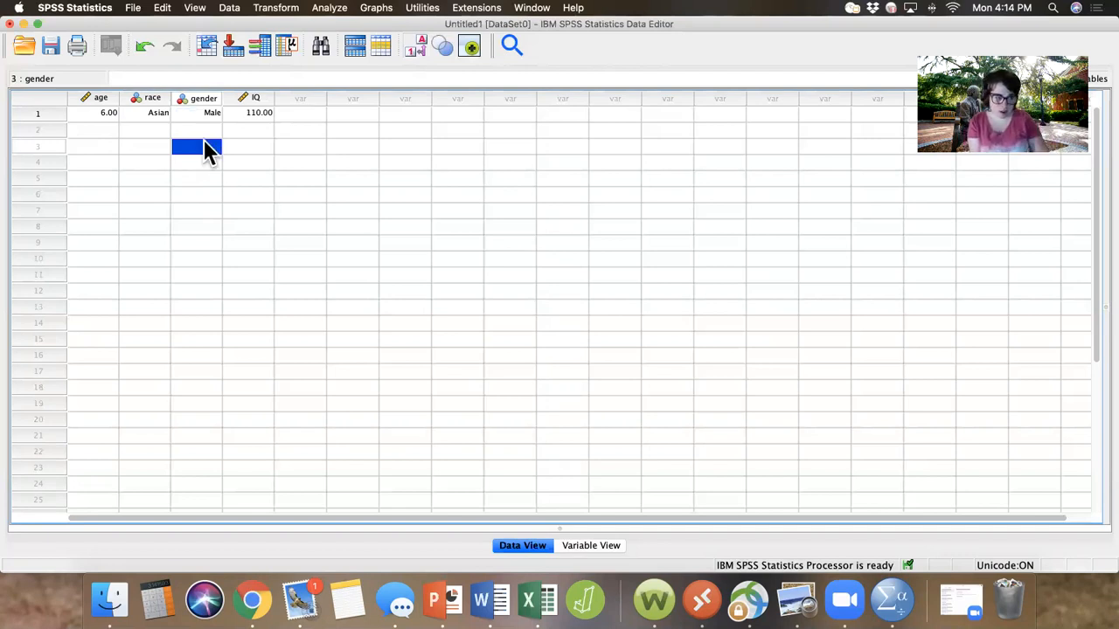
Step: Examine the value label choices offered for the first case's gender and race, keeping Male and Asian
left_click(216, 113)
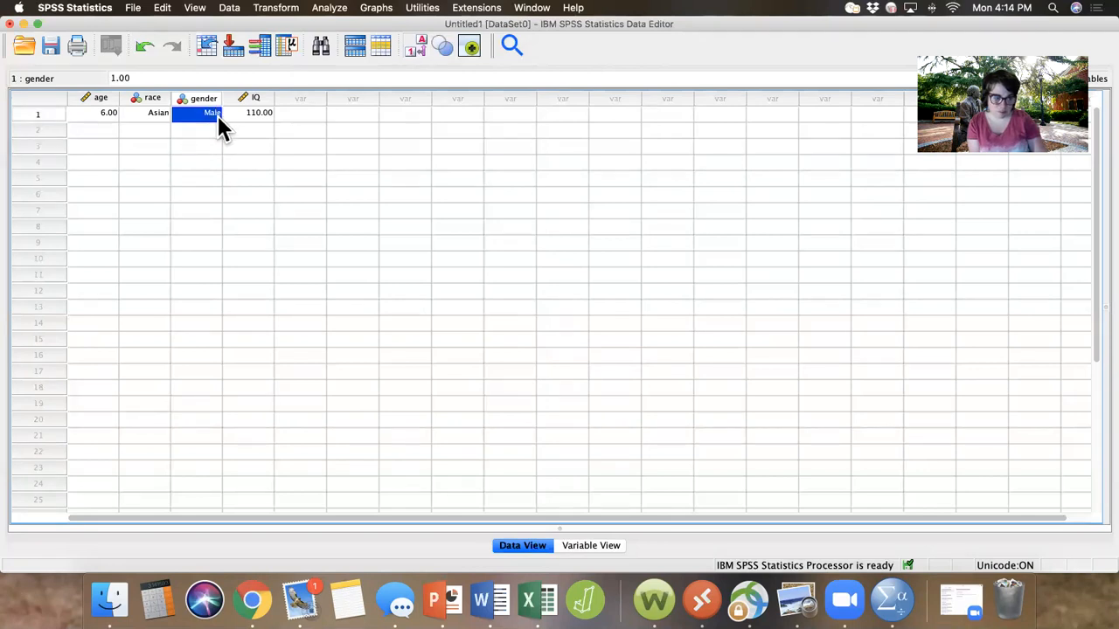
left_click(218, 115)
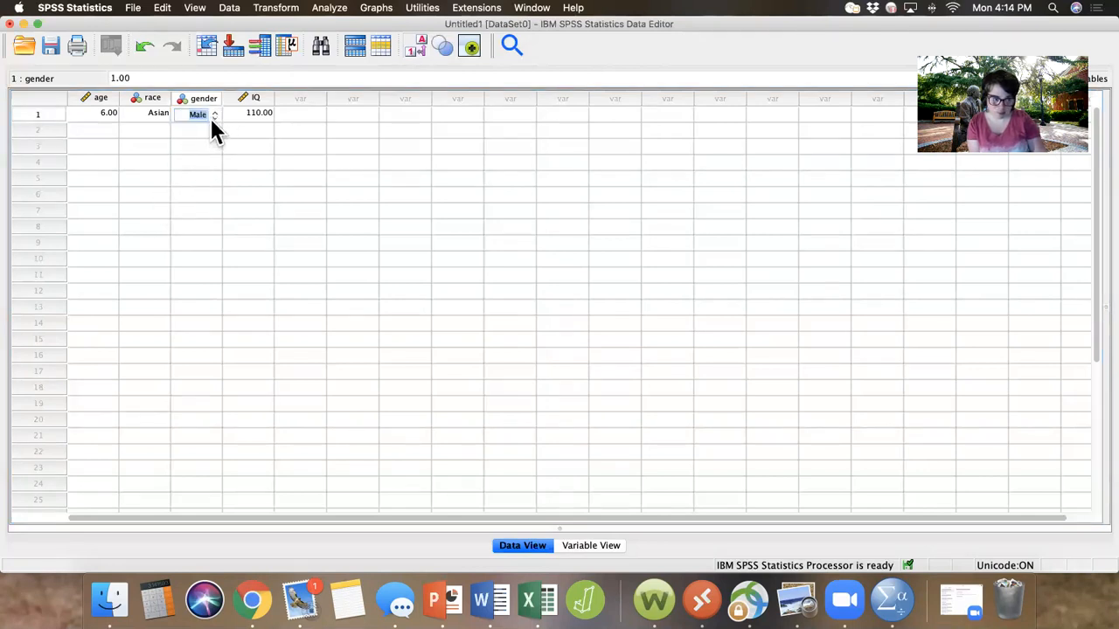
left_click(214, 116)
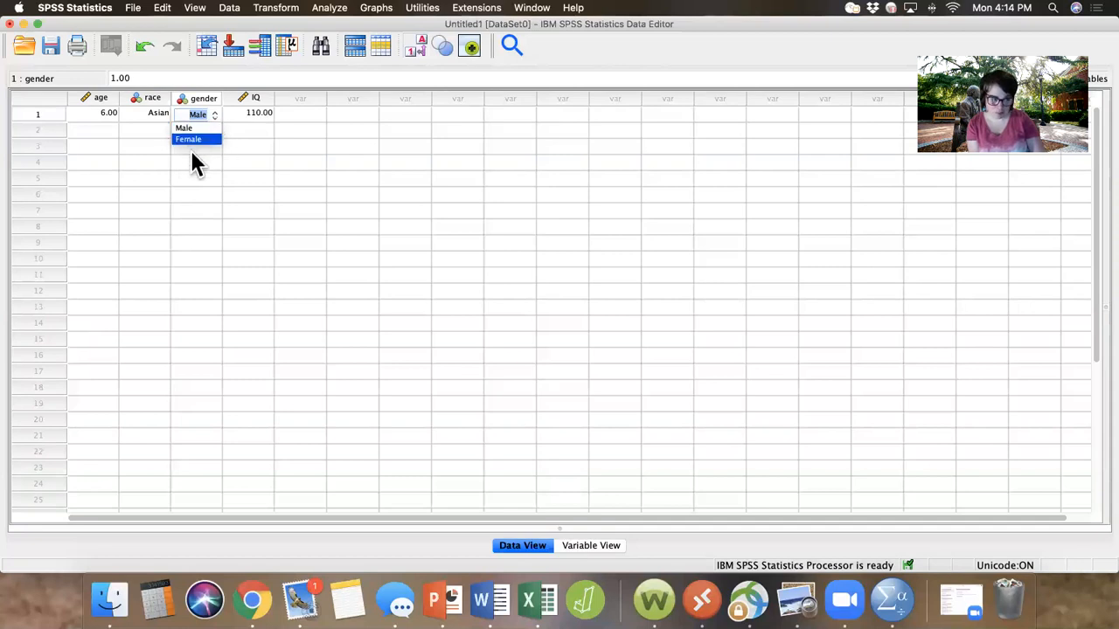
left_click(189, 130)
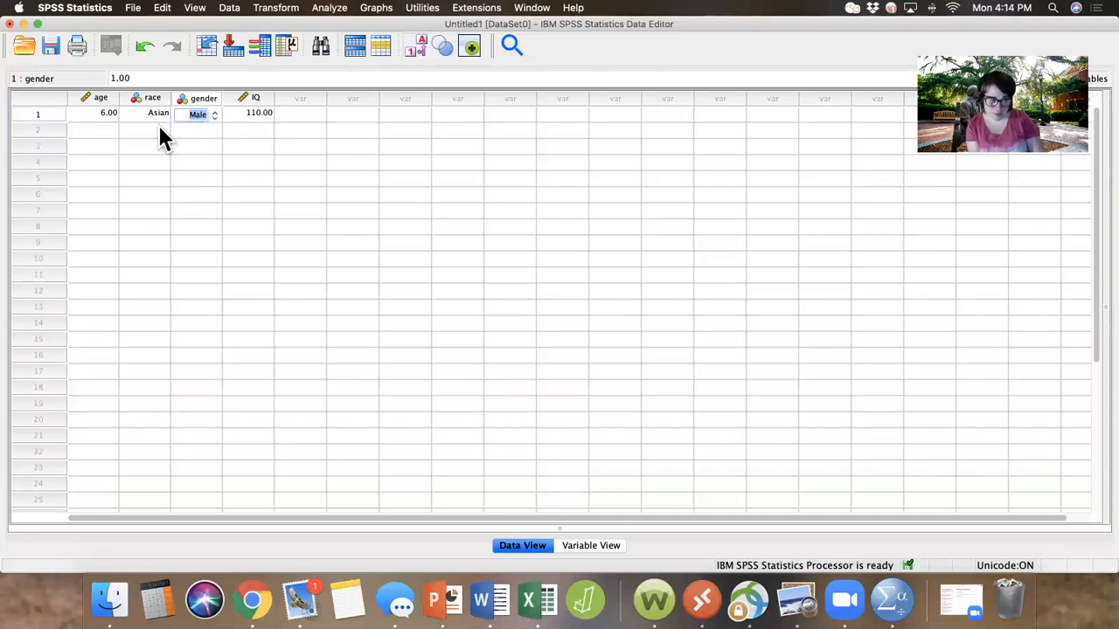
left_click(166, 114)
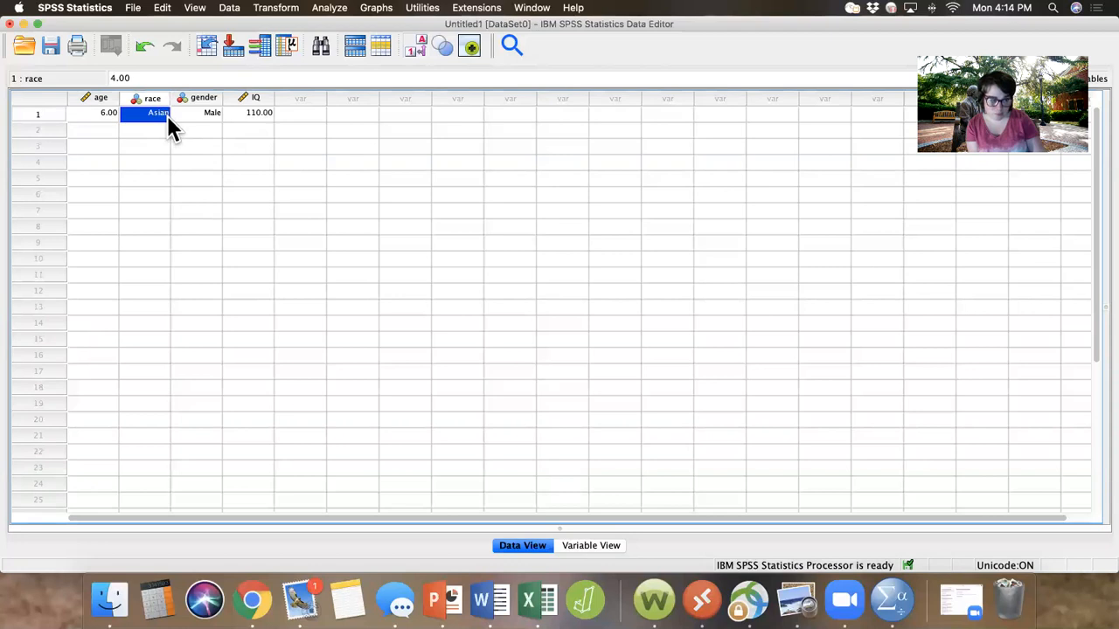
left_click(167, 115)
left_click(163, 116)
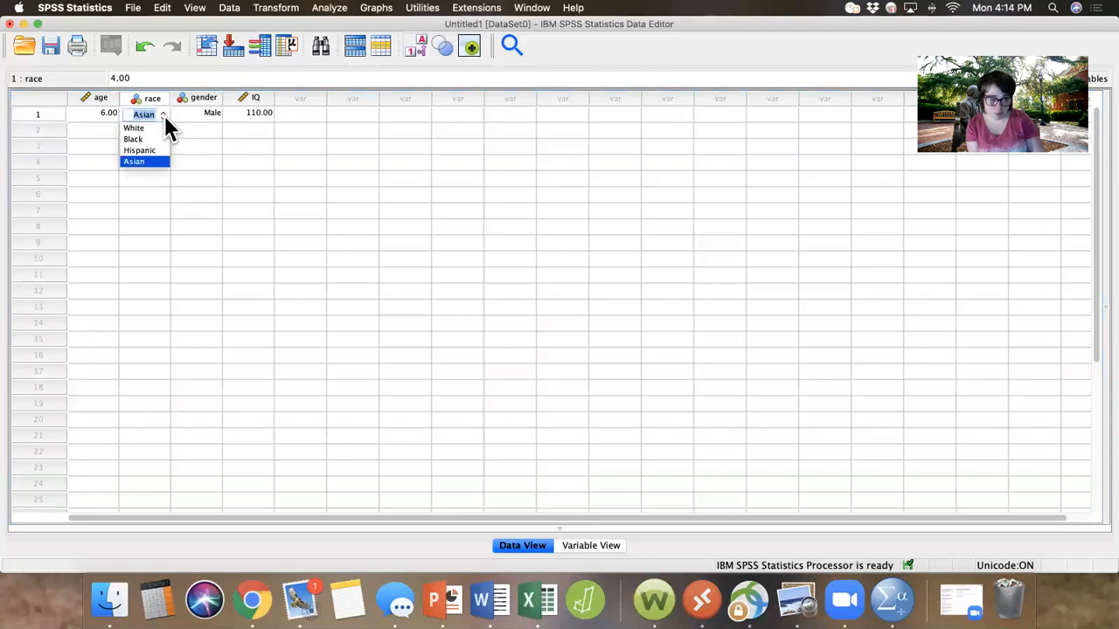
left_click(220, 150)
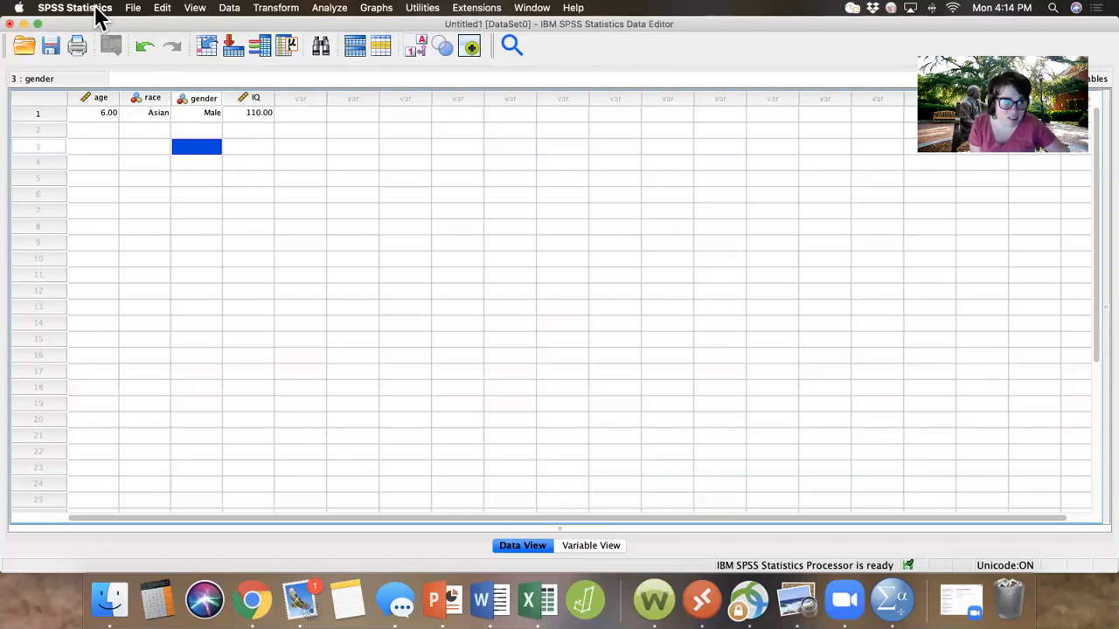
Step: Check whether the Value Labels display option is turned on for the data grid
left_click(197, 9)
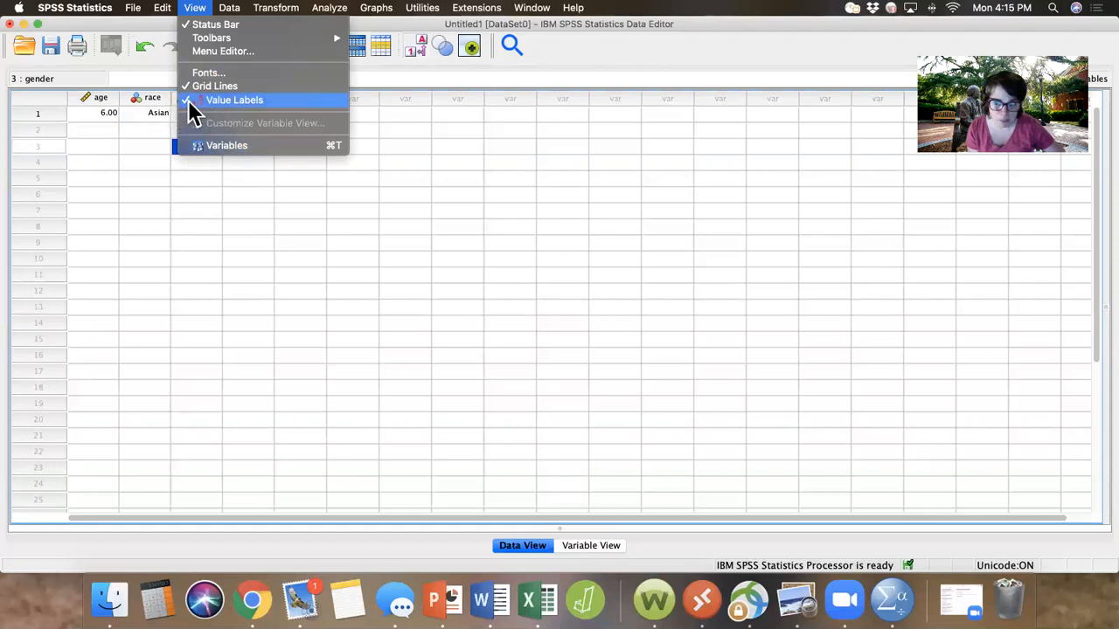
left_click(210, 249)
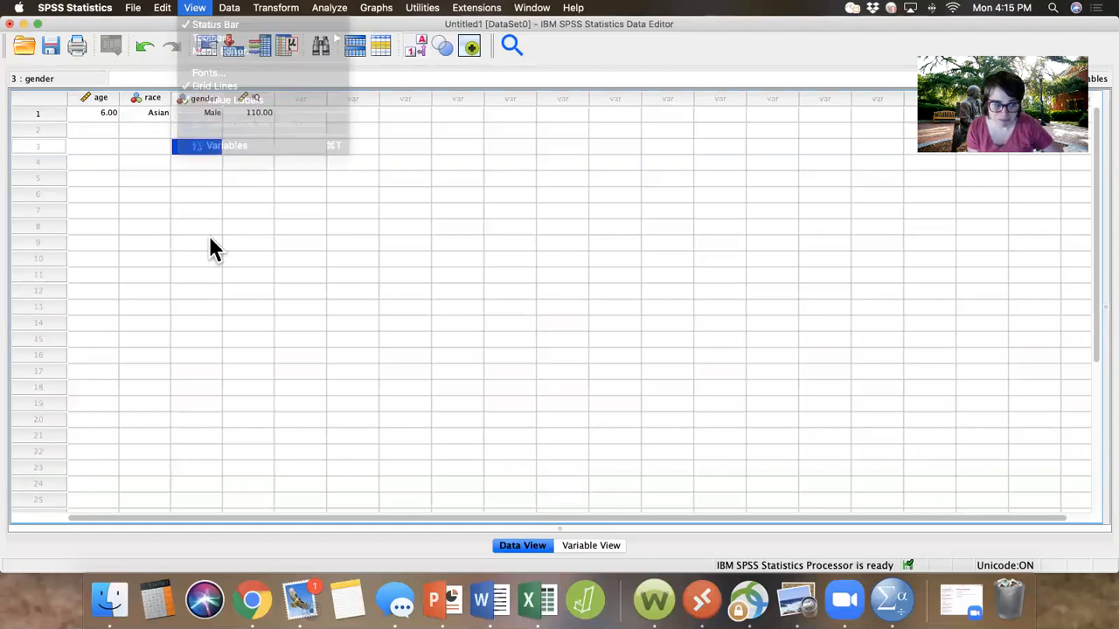